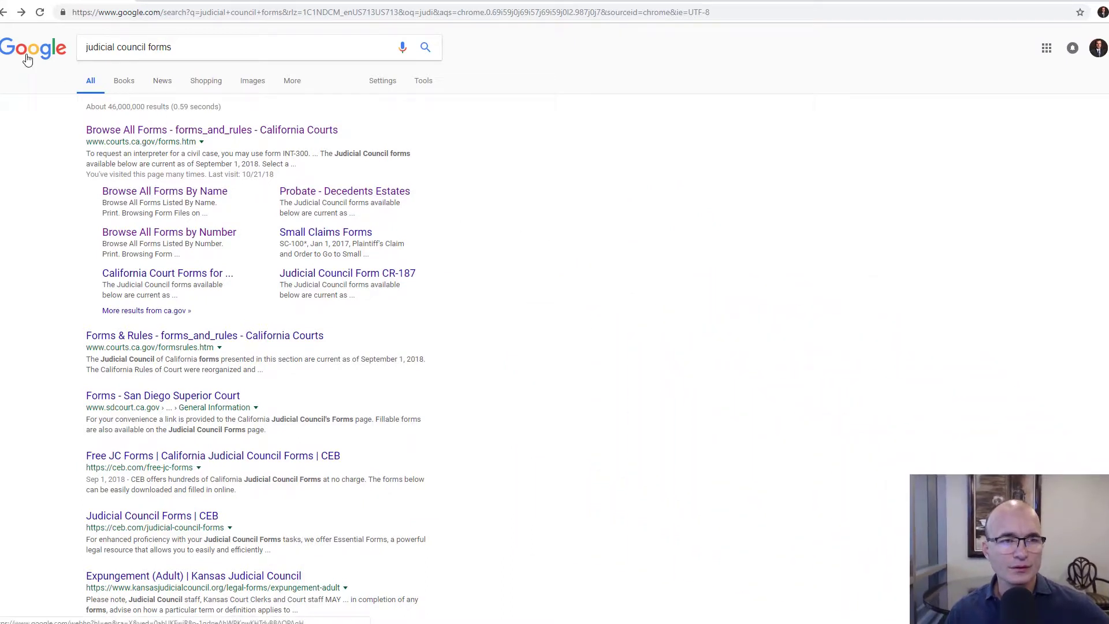
Open the California Courts Browse All Forms page and filter to Probate – Decedents Estates.
{"action": "left_click", "coordinate": [189, 132]}
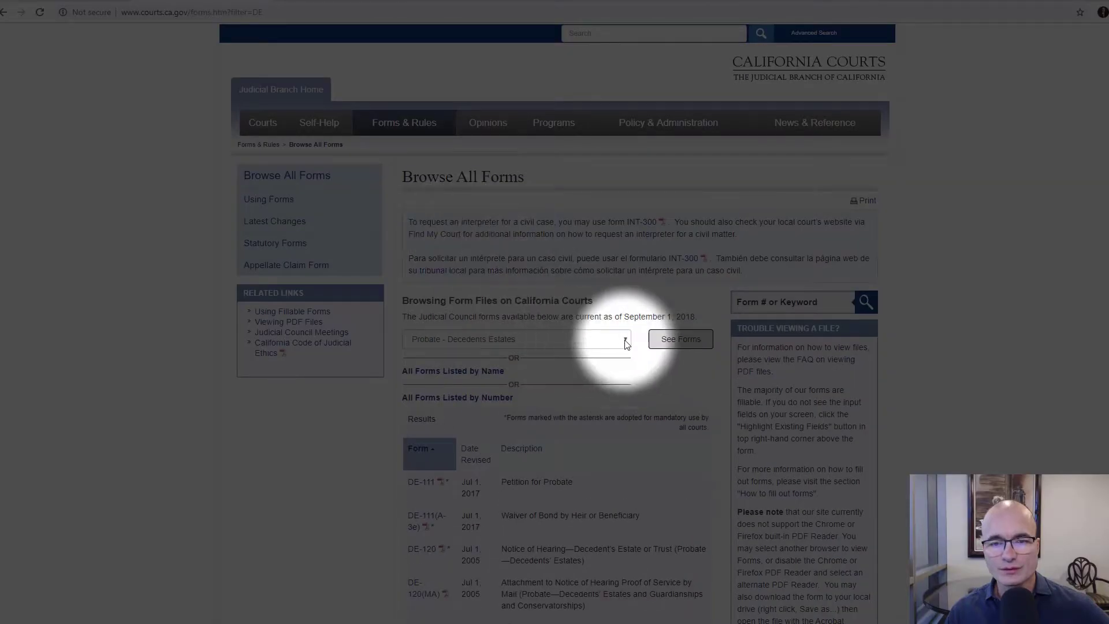
{"action": "left_click", "coordinate": [626, 341]}
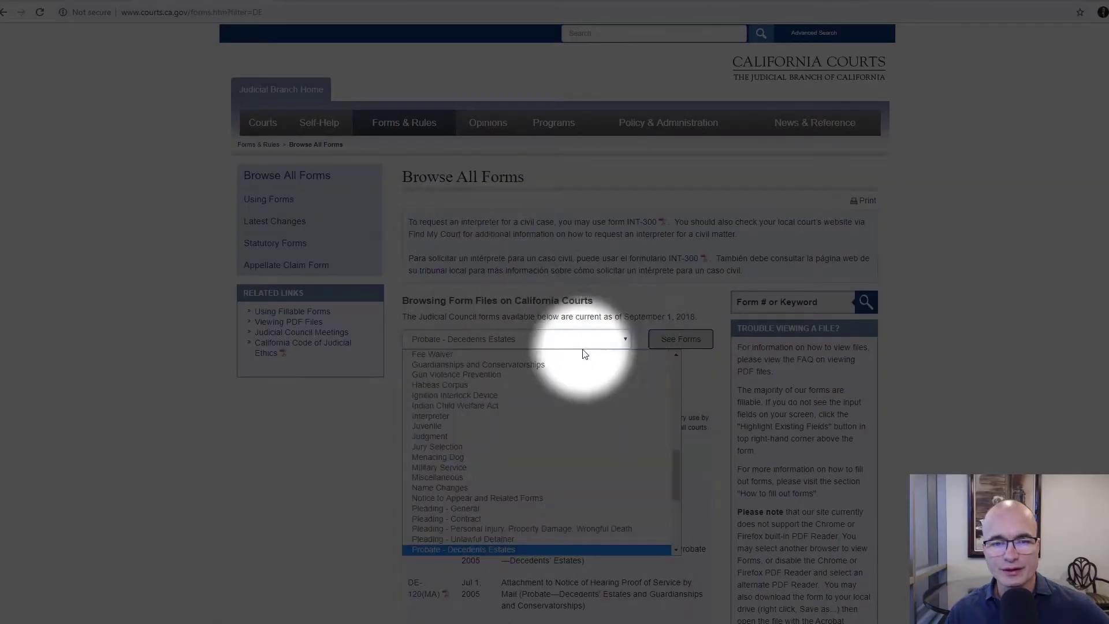
{"action": "left_click", "coordinate": [547, 342]}
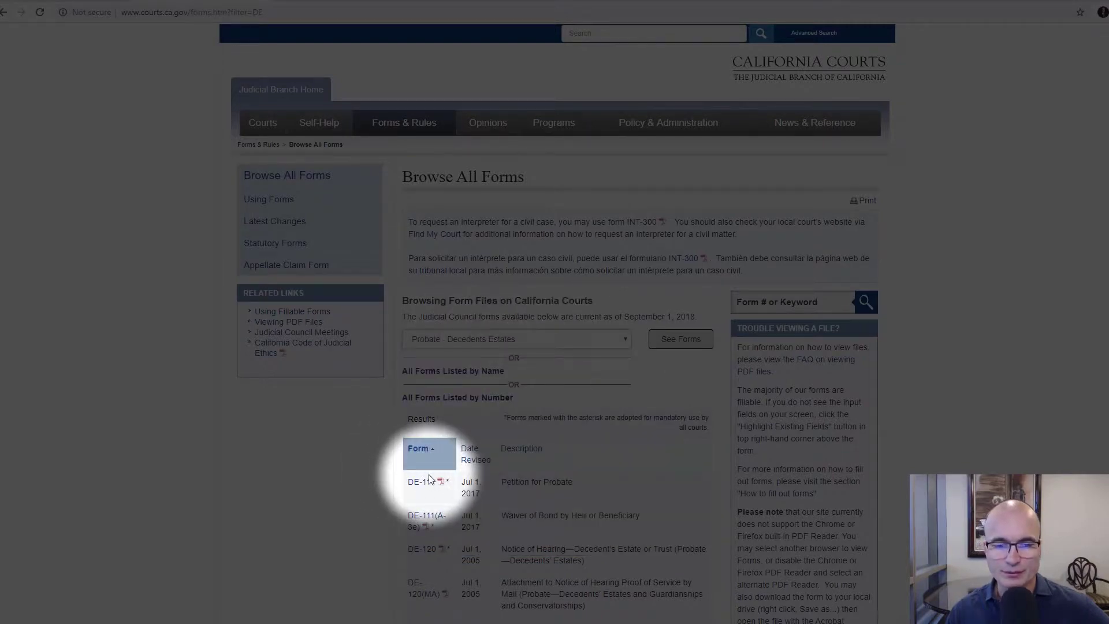
Scroll down the forms list and open the DE-160 Inventory and Appraisal form.
{"action": "scroll", "coordinate": [421, 480], "scroll_direction": "down", "scroll_amount": 2}
{"action": "scroll", "coordinate": [429, 482], "scroll_direction": "down", "scroll_amount": 5}
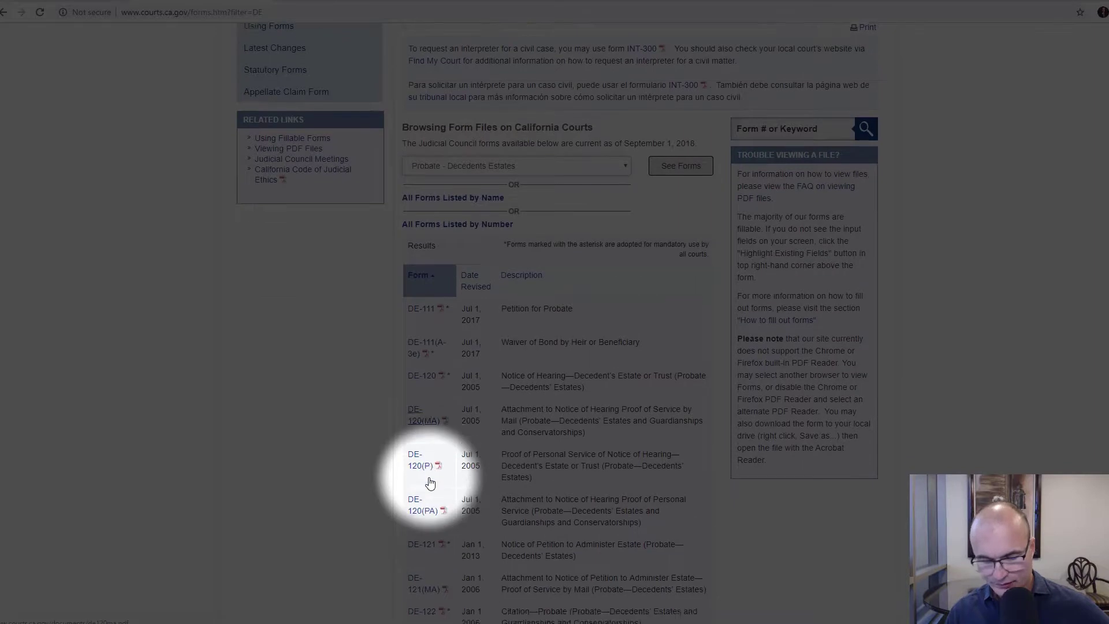
{"action": "scroll", "coordinate": [429, 482], "scroll_direction": "down", "scroll_amount": 5}
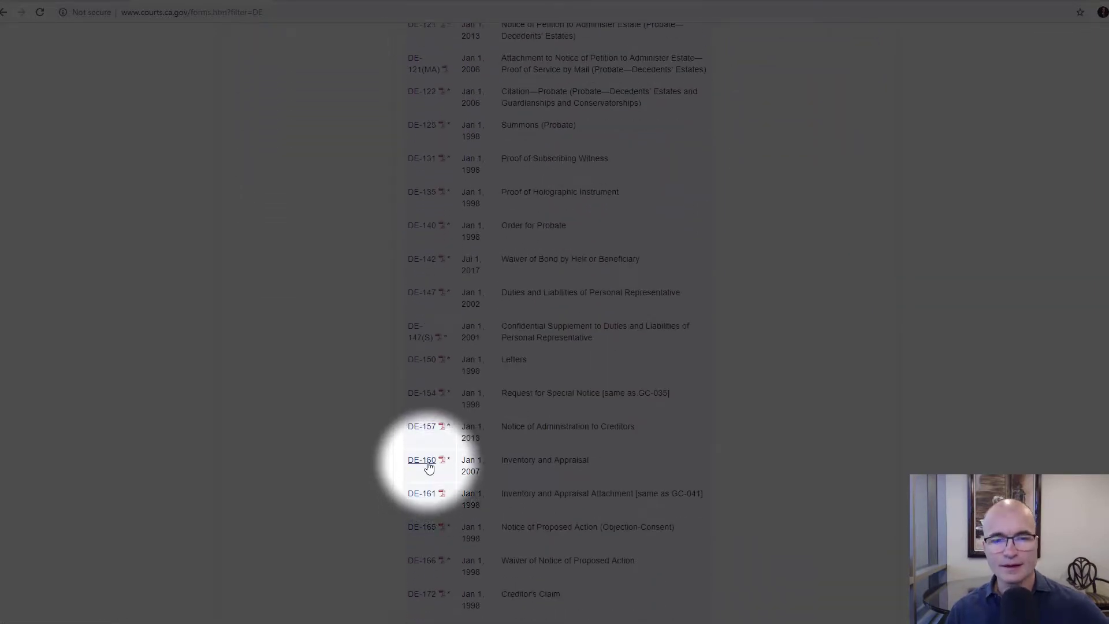
{"action": "left_click", "coordinate": [422, 460]}
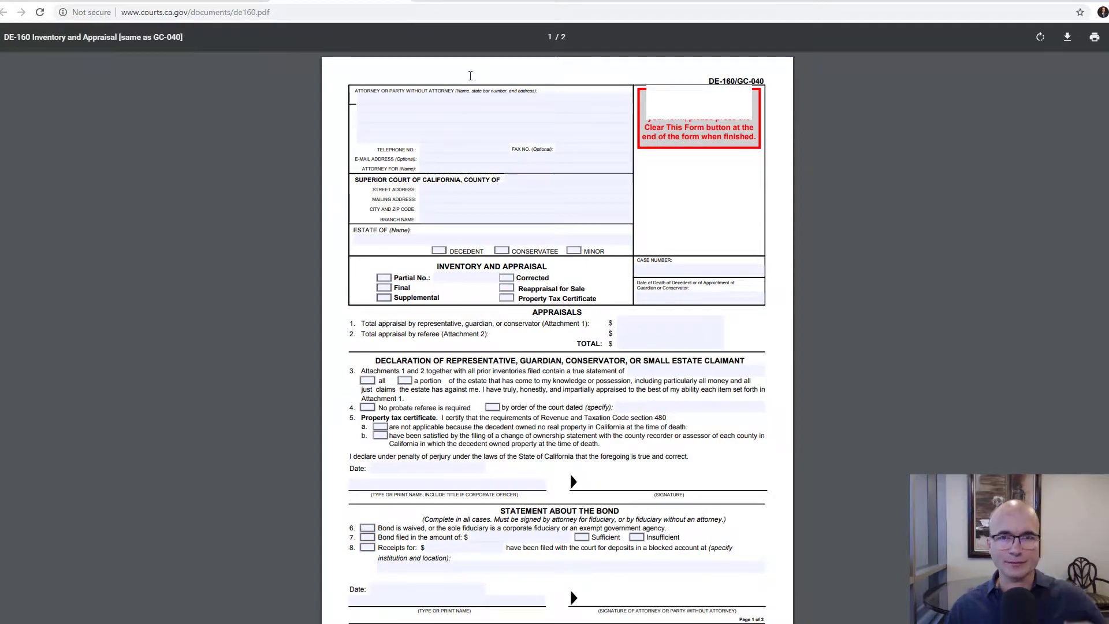
Enlarge the DE-160 PDF and scroll down and back up the page.
{"action": "key", "text": "ctrl+plus"}
{"action": "key", "text": "ctrl+plus"}
{"action": "key", "text": "ctrl+plus"}
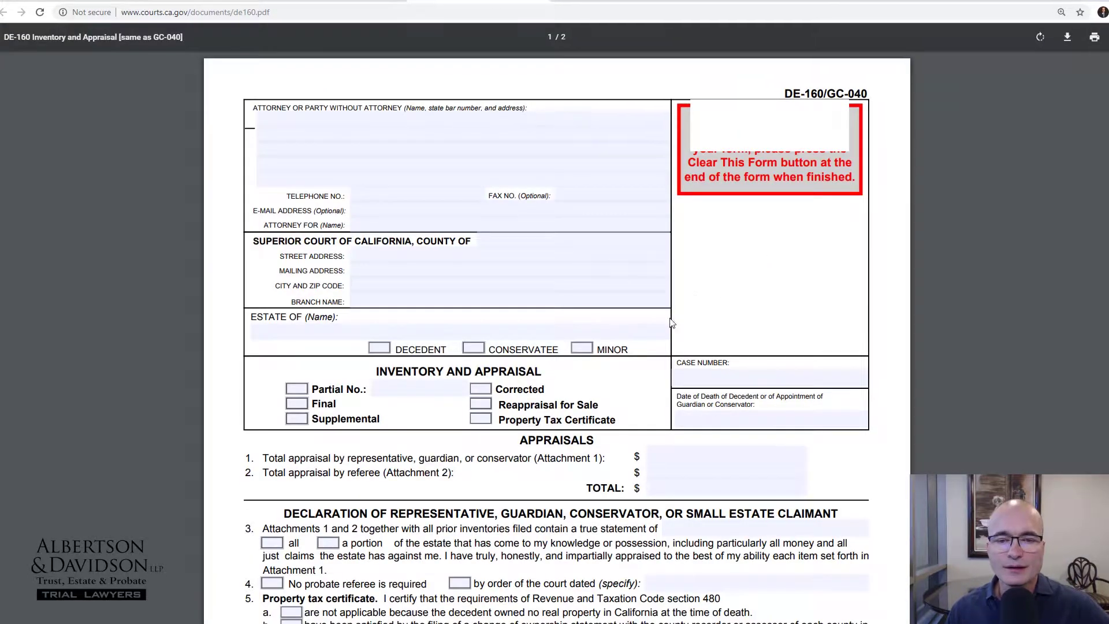
{"action": "scroll", "coordinate": [630, 333], "scroll_direction": "down", "scroll_amount": 2}
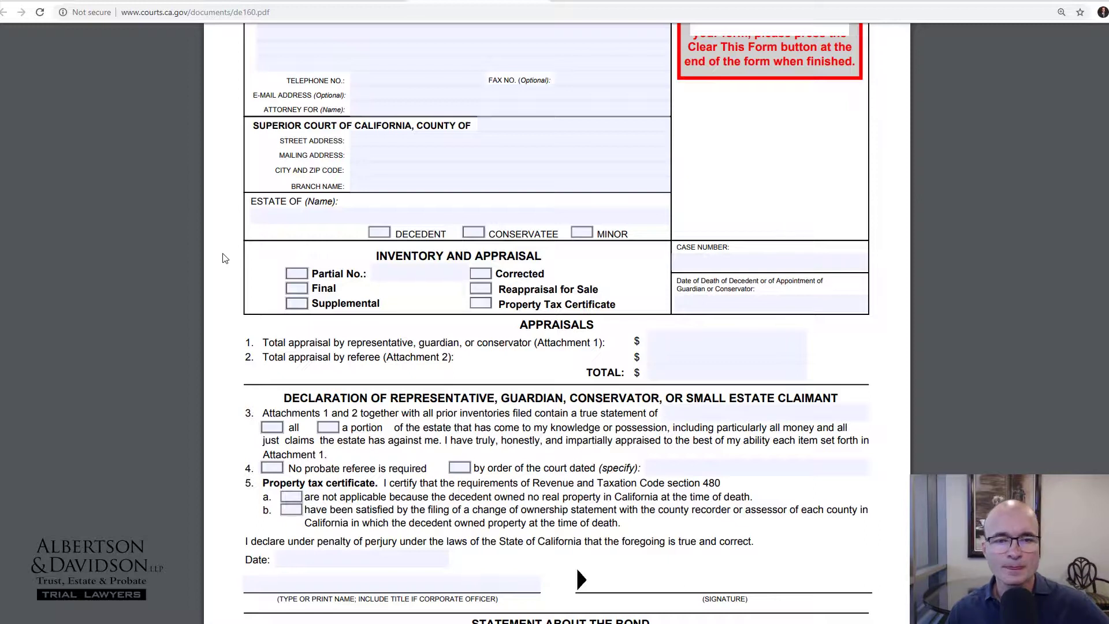
{"action": "scroll", "coordinate": [225, 258], "scroll_direction": "up", "scroll_amount": 2}
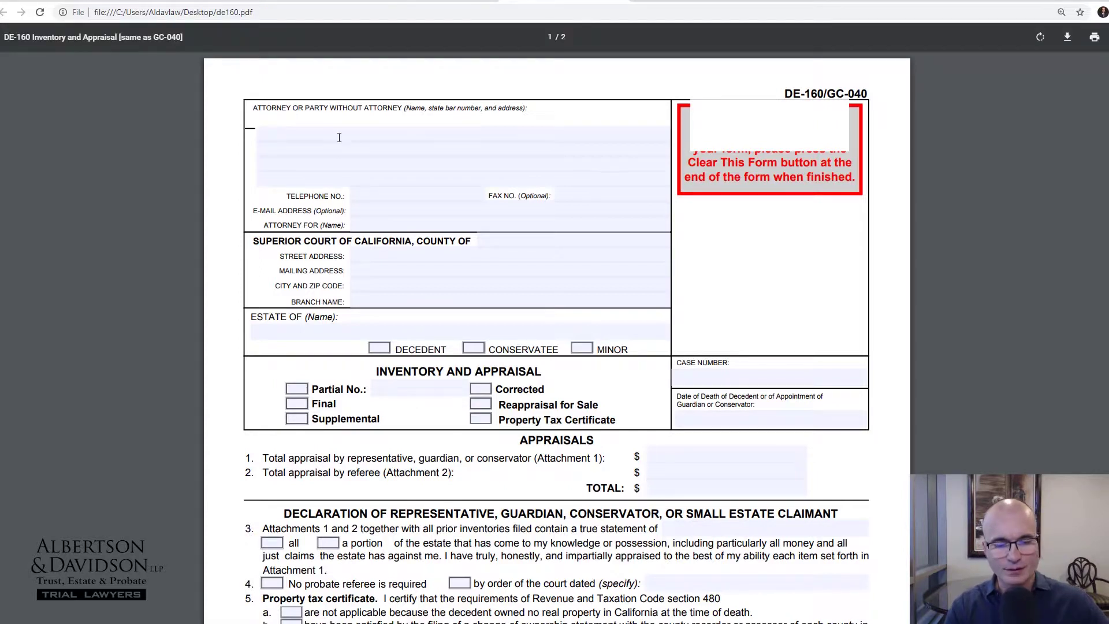
Fill the attorney block with the attorney's name, bar number, firm name and office address.
{"action": "type", "text": "Keith A. Da"}
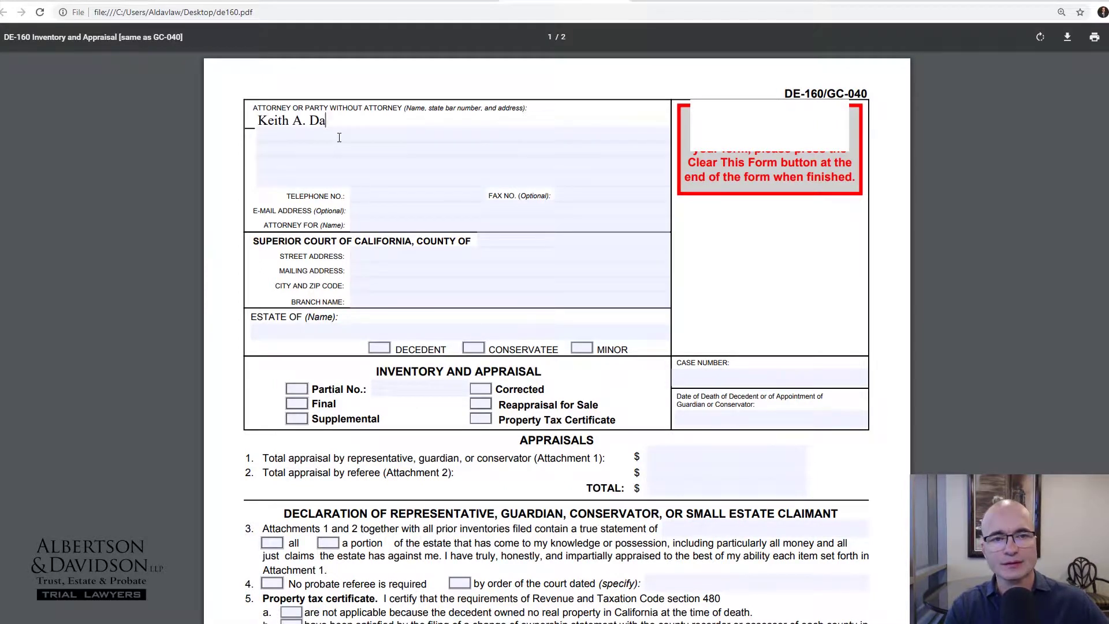
{"action": "type", "text": "vidson, pro per"}
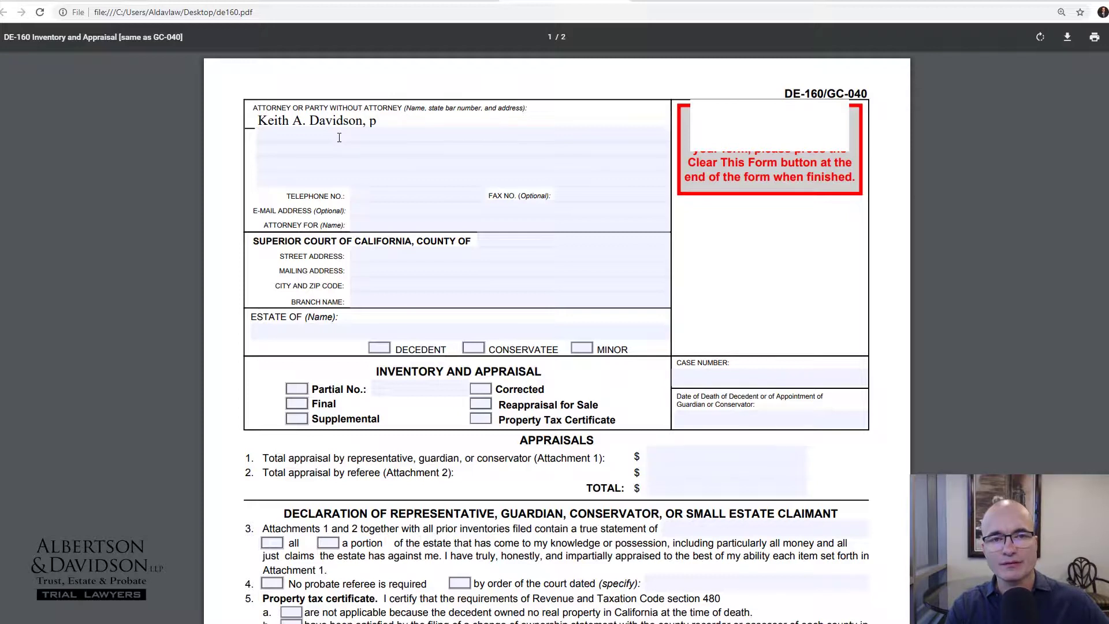
{"action": "key", "text": "BackSpace"}
{"action": "key", "text": "BackSpace"}
{"action": "key", "text": "BackSpace"}
{"action": "key", "text": "BackSpace"}
{"action": "key", "text": "BackSpace"}
{"action": "key", "text": "BackSpace"}
{"action": "key", "text": "BackSpace"}
{"action": "key", "text": "BackSpace"}
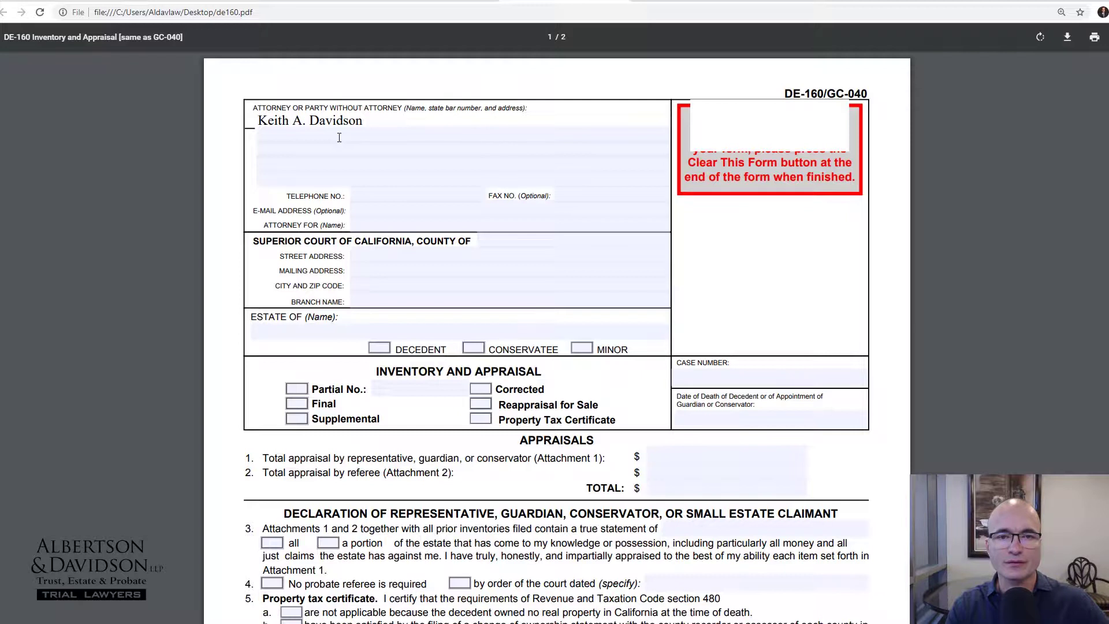
{"action": "type", "text": "(210"}
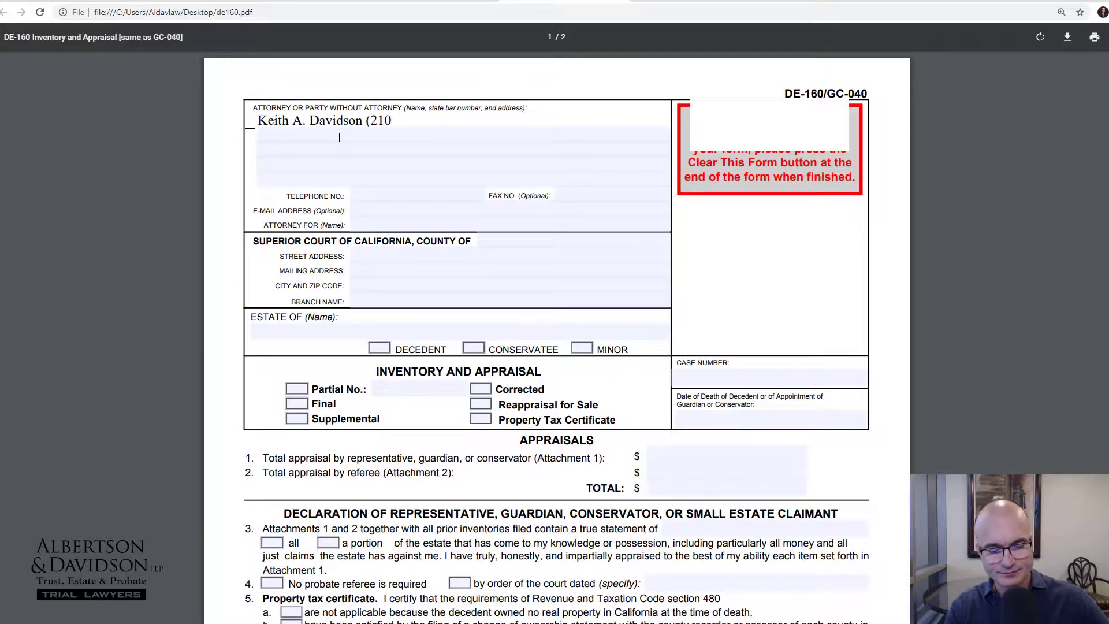
{"action": "type", "text": "658)"}
{"action": "key", "text": "Return"}
{"action": "type", "text": "Albertson & Davidson, LLP"}
{"action": "key", "text": "Return"}
{"action": "type", "text": "2175 Salk Avenue, Suite 190"}
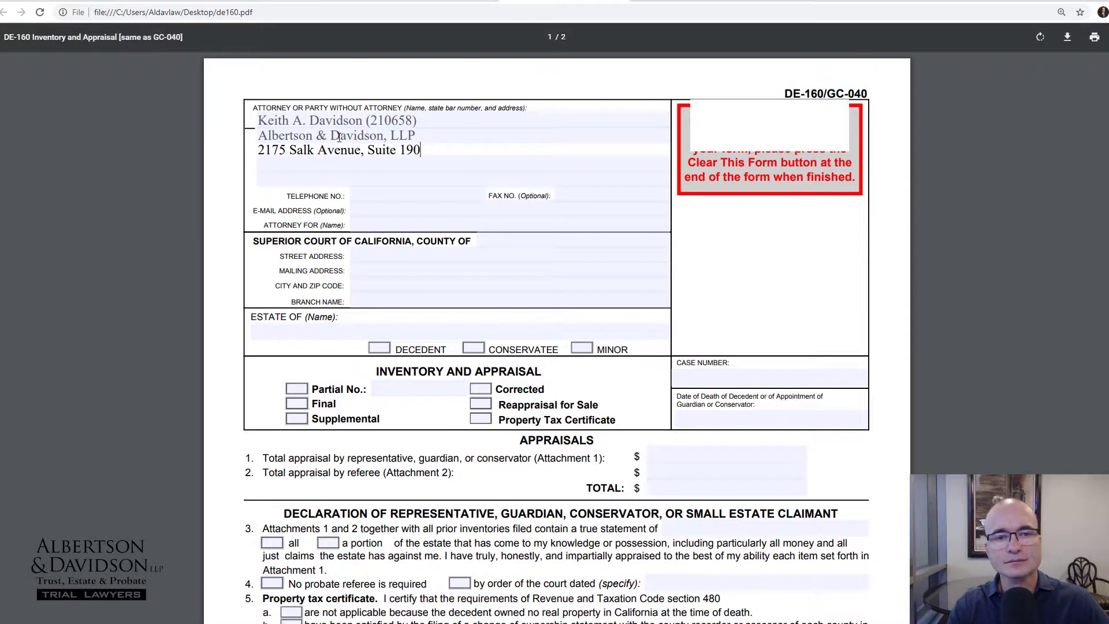
{"action": "key", "text": "Return"}
{"action": "type", "text": "Carlsbad, CA"}
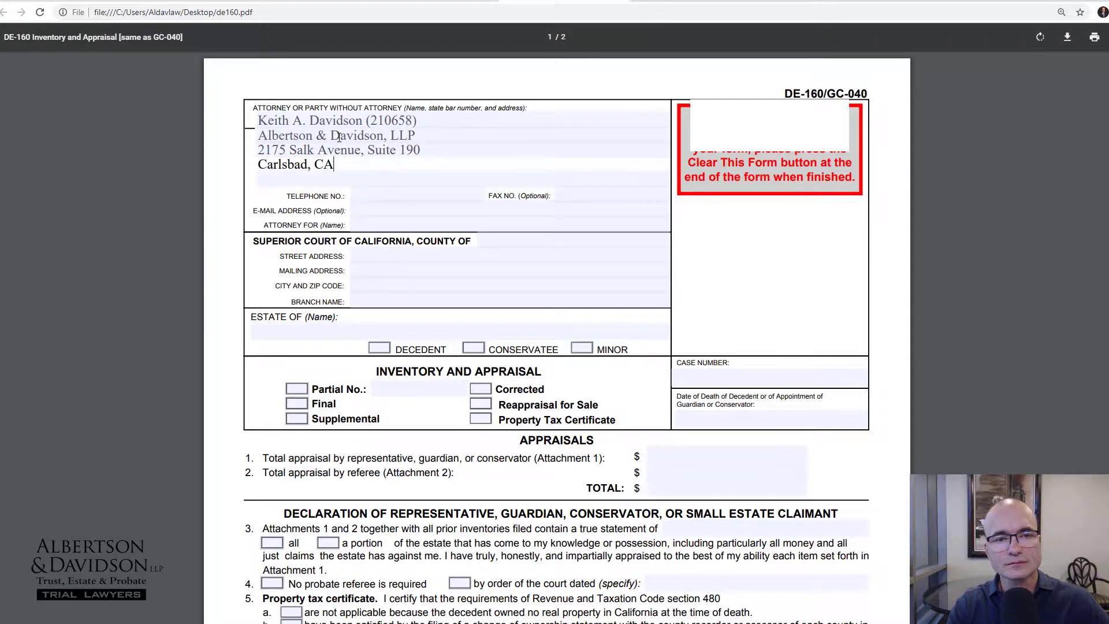
{"action": "type", "text": " 92008"}
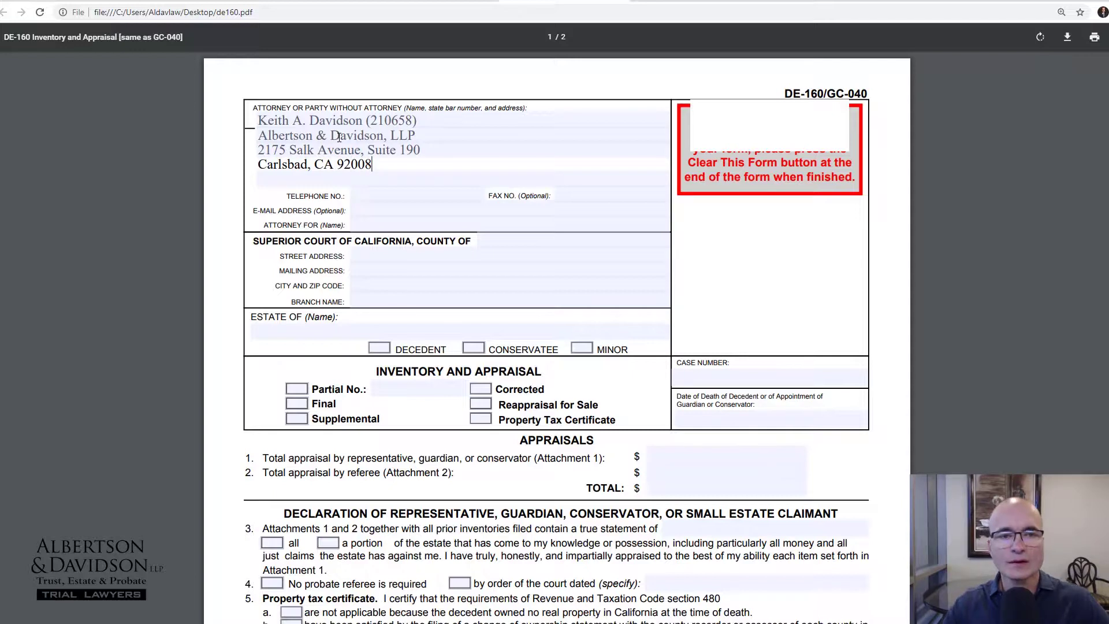
Enter the attorney's e-mail address and the client's name in Attorney For.
{"action": "key", "text": "Tab"}
{"action": "key", "text": "Tab"}
{"action": "left_click", "coordinate": [404, 210]}
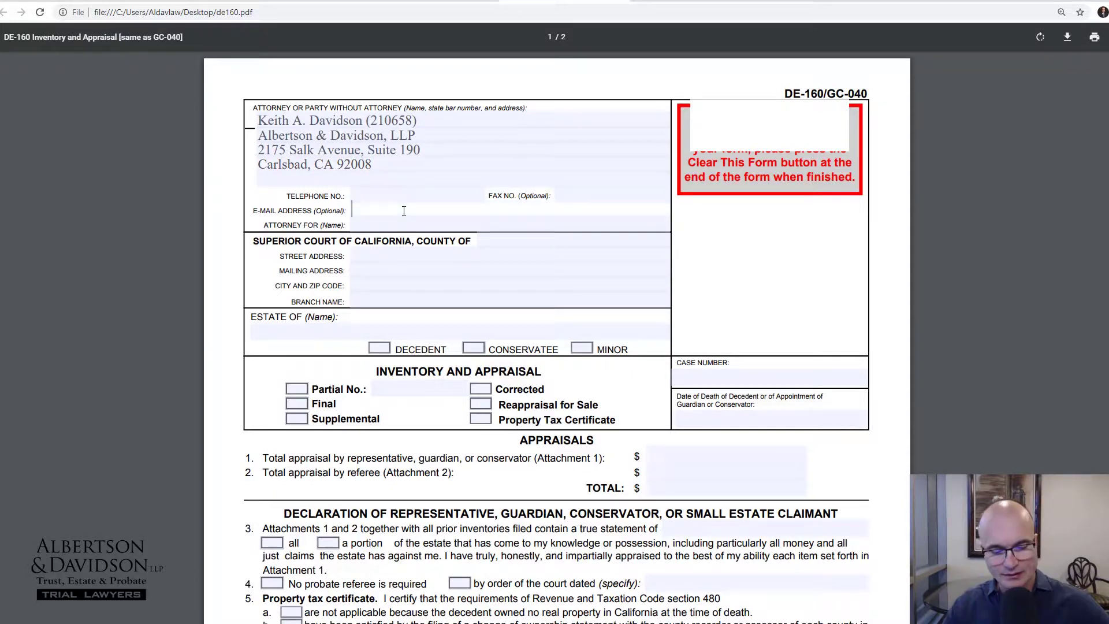
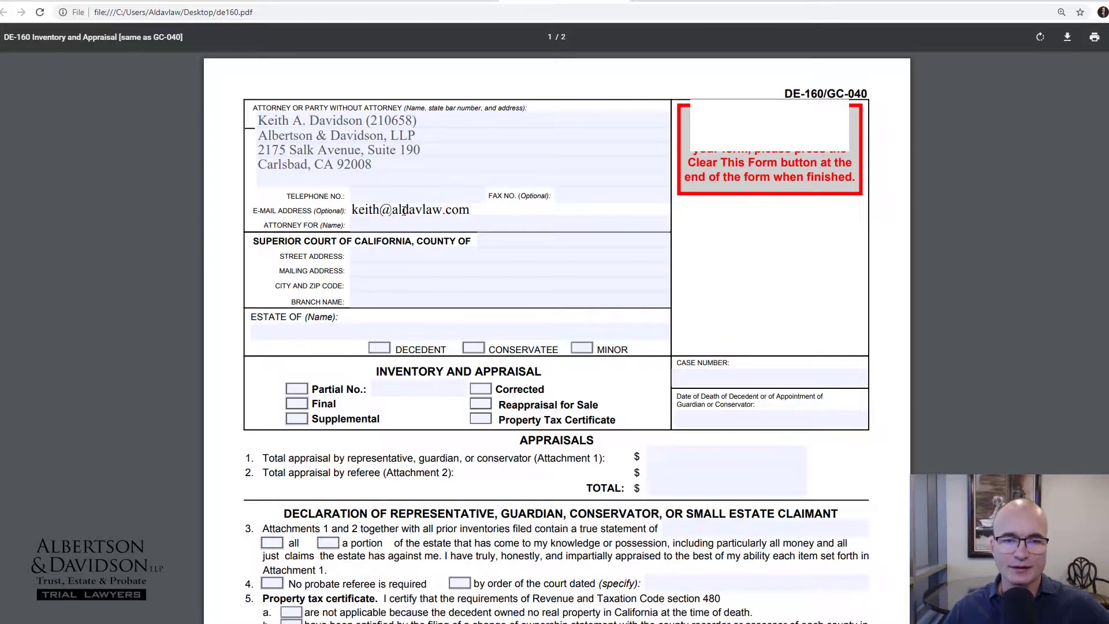
{"action": "left_click", "coordinate": [375, 226]}
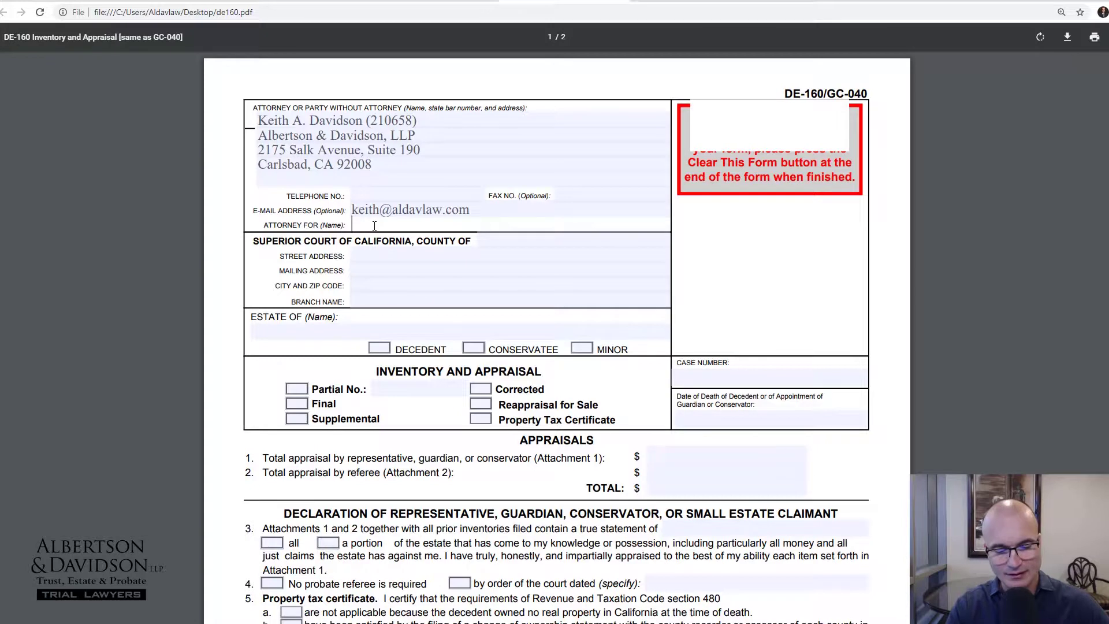
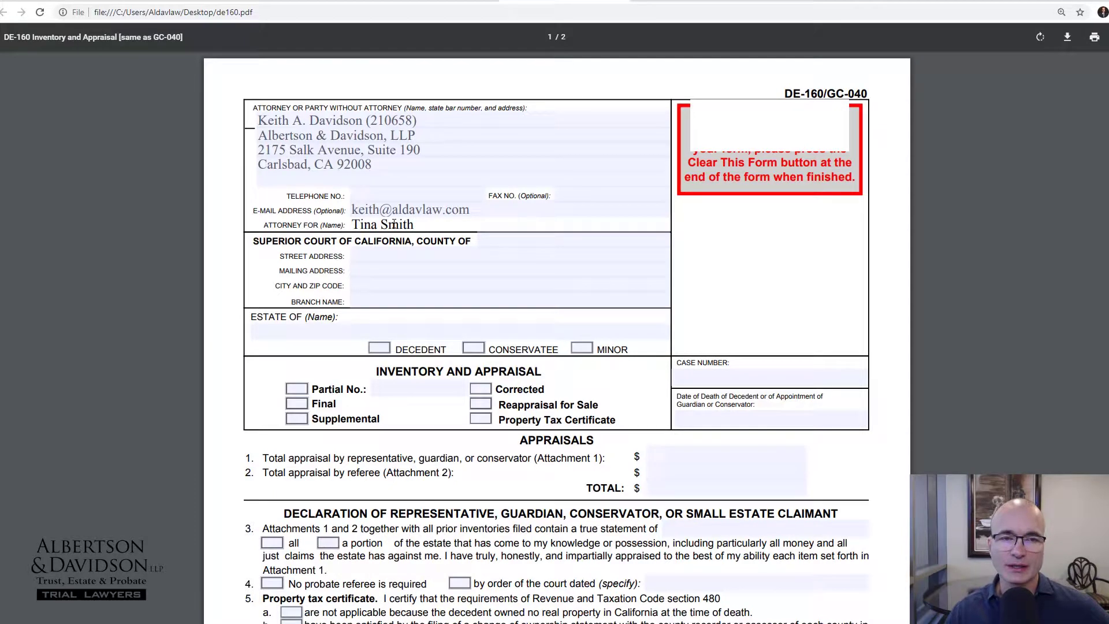
Enter Los Angeles as the court county and the court's mailing address.
{"action": "left_click", "coordinate": [494, 238]}
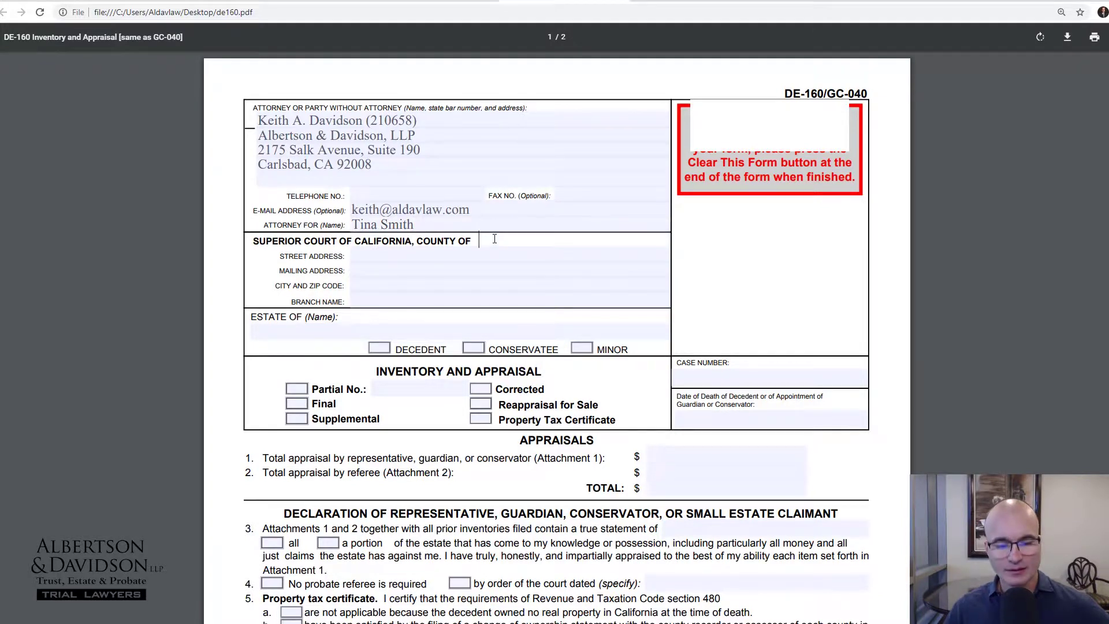
{"action": "type", "text": "Los Angeles"}
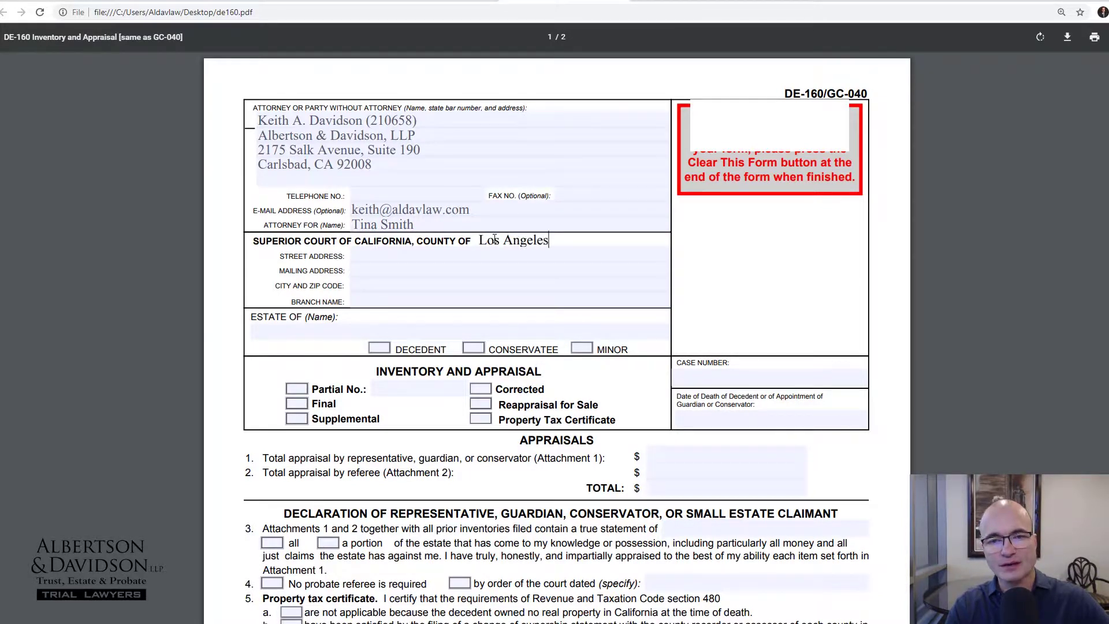
{"action": "key", "text": "Tab"}
{"action": "type", "text": "111 N. Hill"}
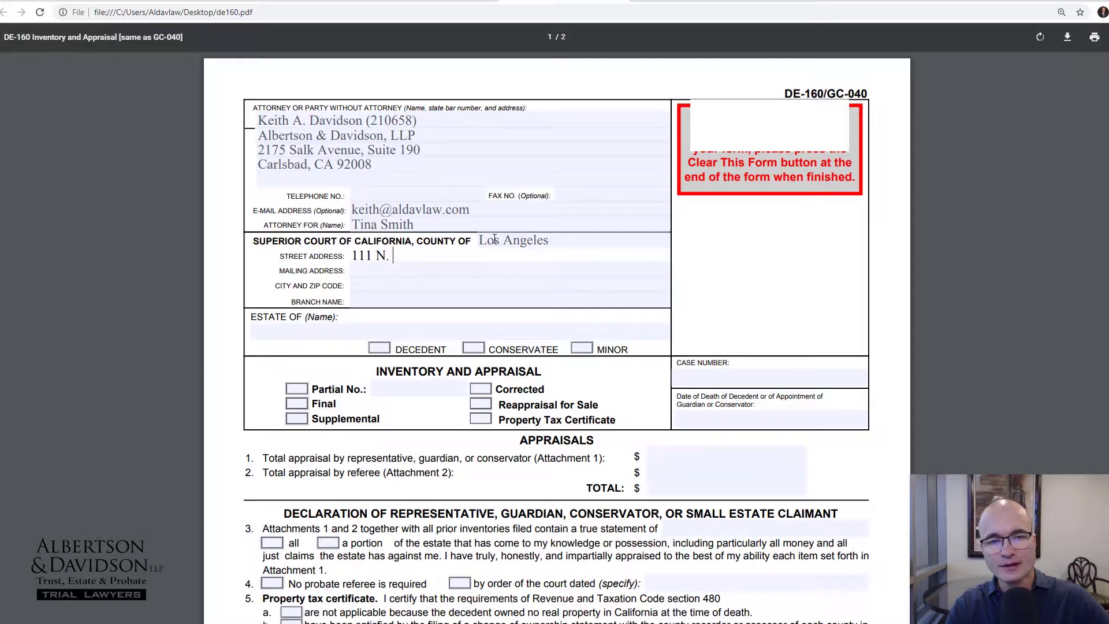
{"action": "key", "text": "Tab"}
{"action": "type", "text": "111 N. Hill"}
{"action": "key", "text": "BackSpace"}
{"action": "key", "text": "BackSpace"}
{"action": "key", "text": "BackSpace"}
{"action": "key", "text": "BackSpace"}
{"action": "type", "text": "Hill Street"}
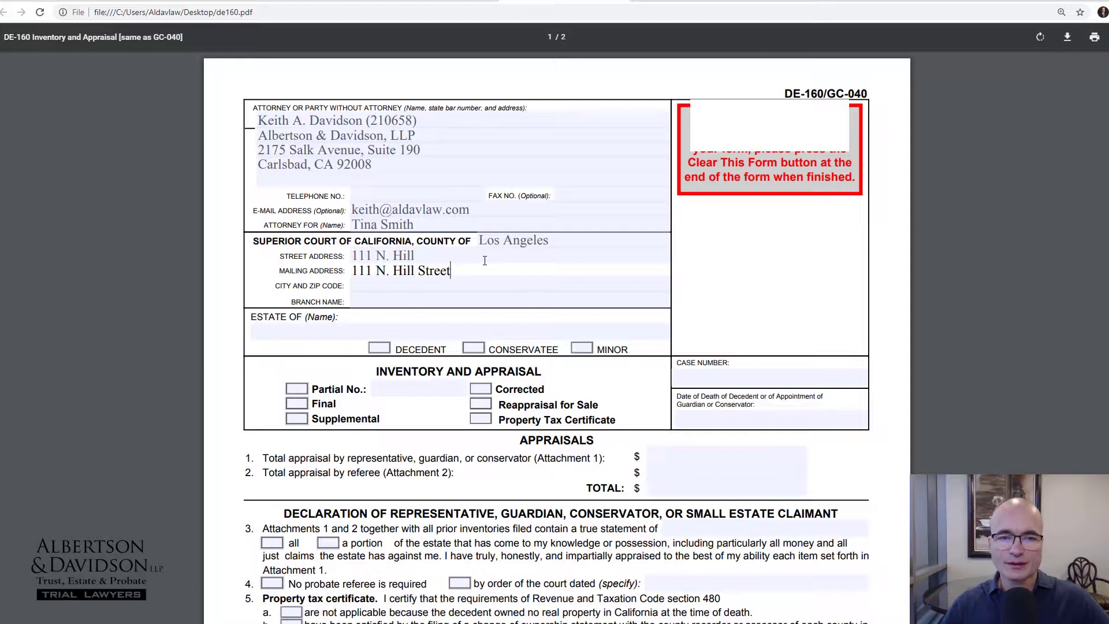
Complete the court's street address, then add Los Angeles as city and Central Branch as branch.
{"action": "left_click", "coordinate": [486, 257]}
{"action": "type", "text": "Street"}
{"action": "key", "text": "Tab"}
{"action": "key", "text": "Tab"}
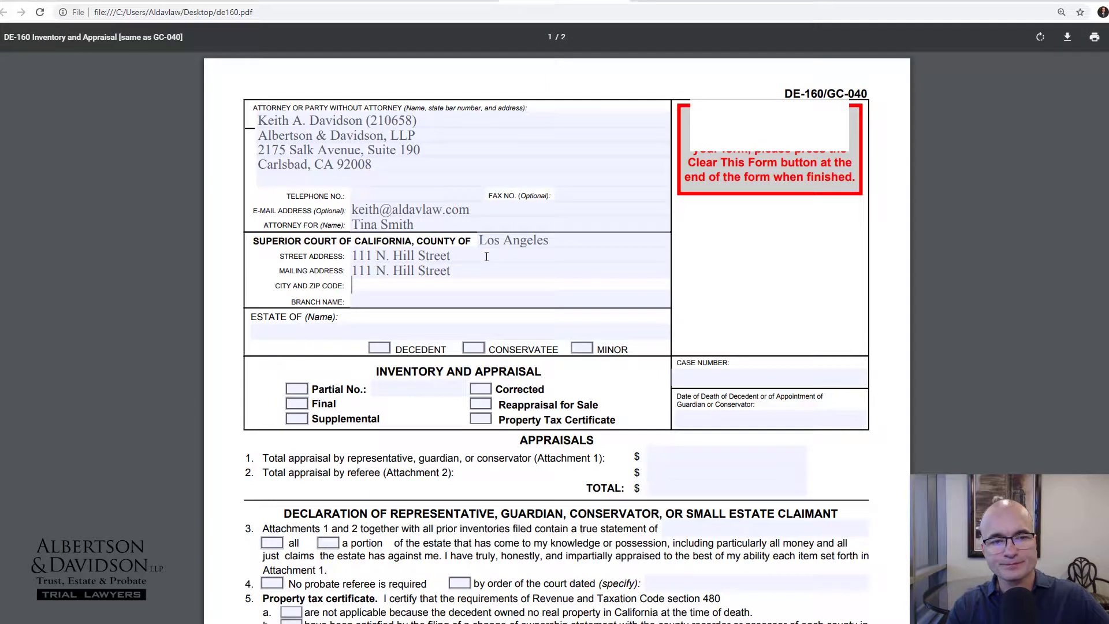
{"action": "type", "text": "Los Angeles"}
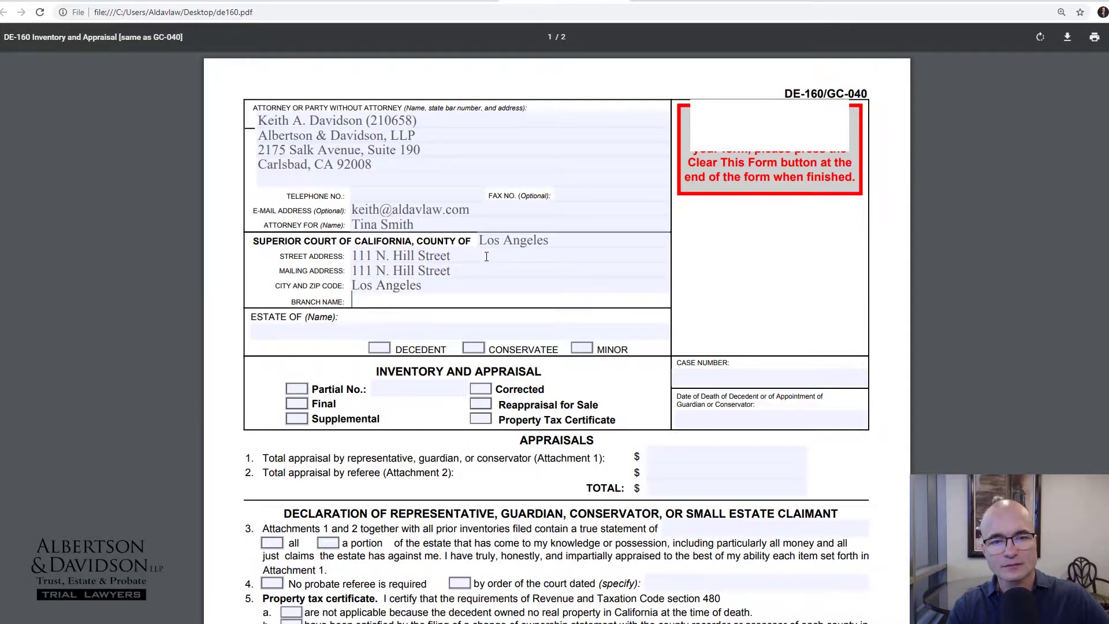
{"action": "key", "text": "Tab"}
{"action": "type", "text": "Central Br"}
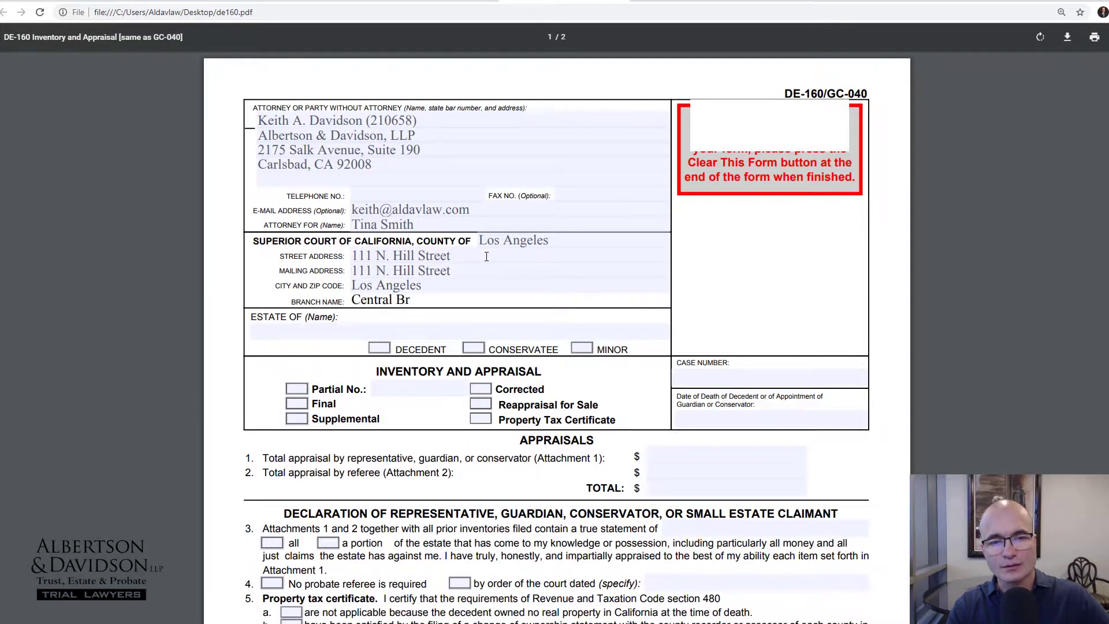
{"action": "type", "text": "anch"}
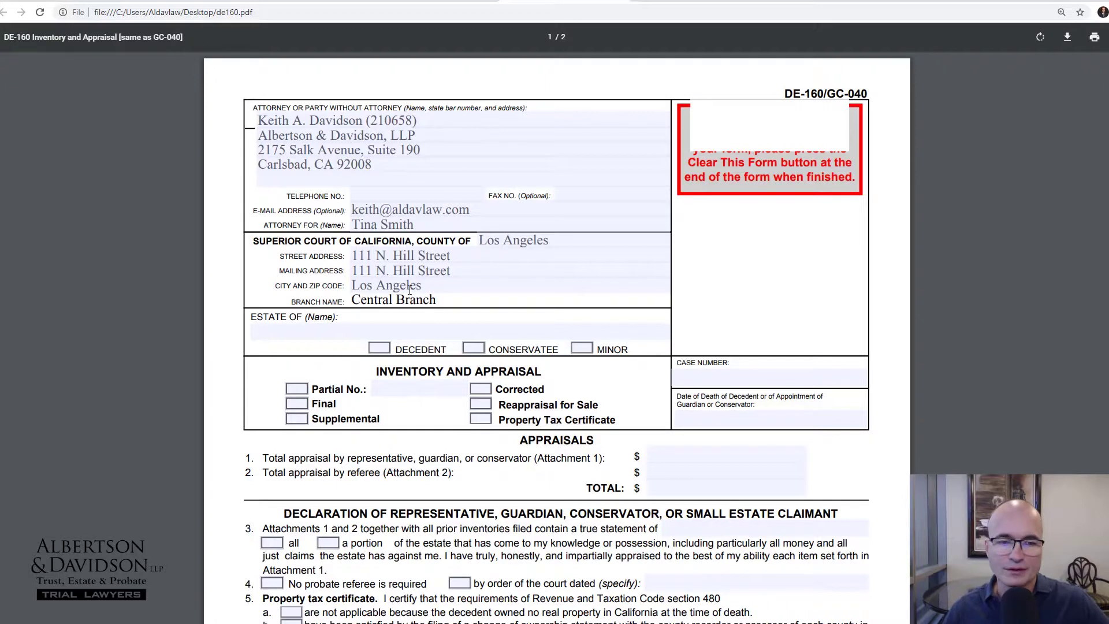
{"action": "key", "text": "Tab"}
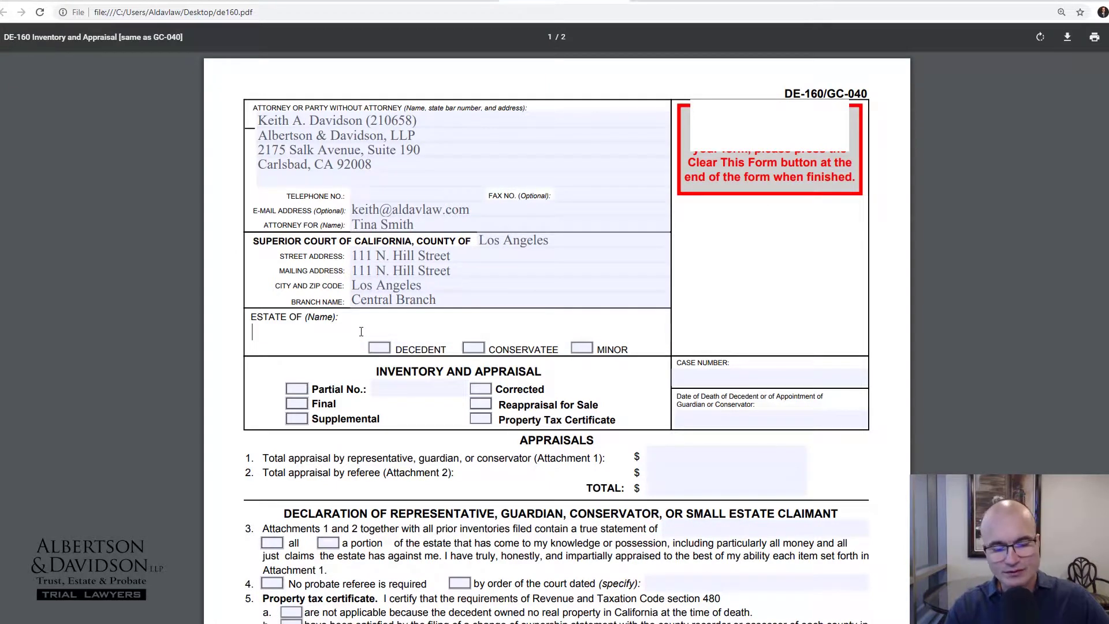
Enter the decedent's full name in Estate Of and tick the Decedent checkbox.
{"action": "type", "text": "Bob E"}
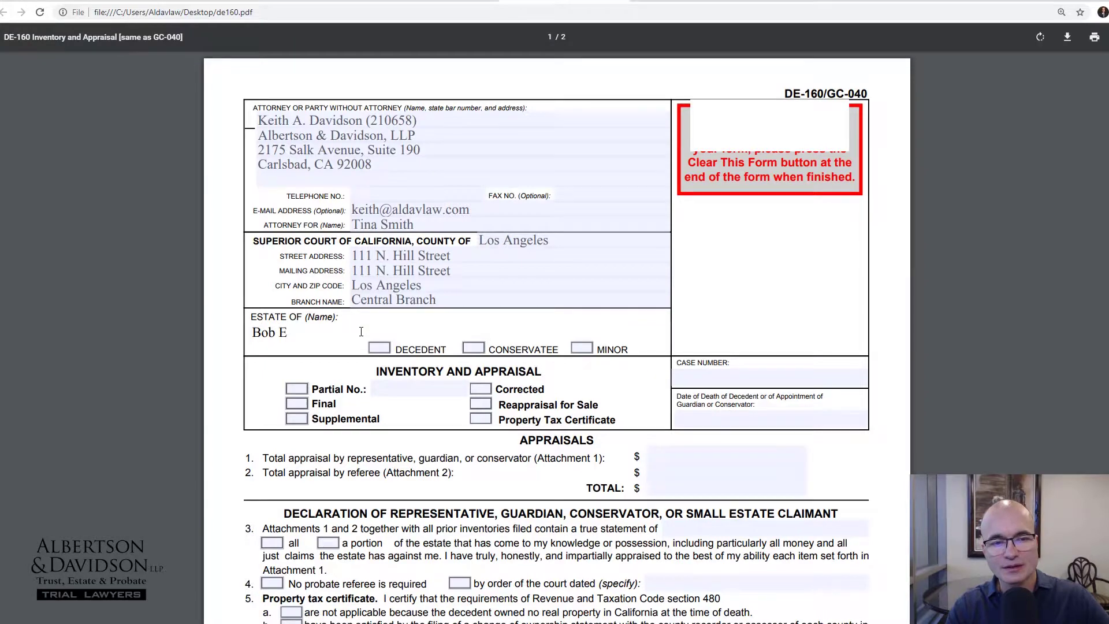
{"action": "key", "text": "BackSpace"}
{"action": "type", "text": "smith"}
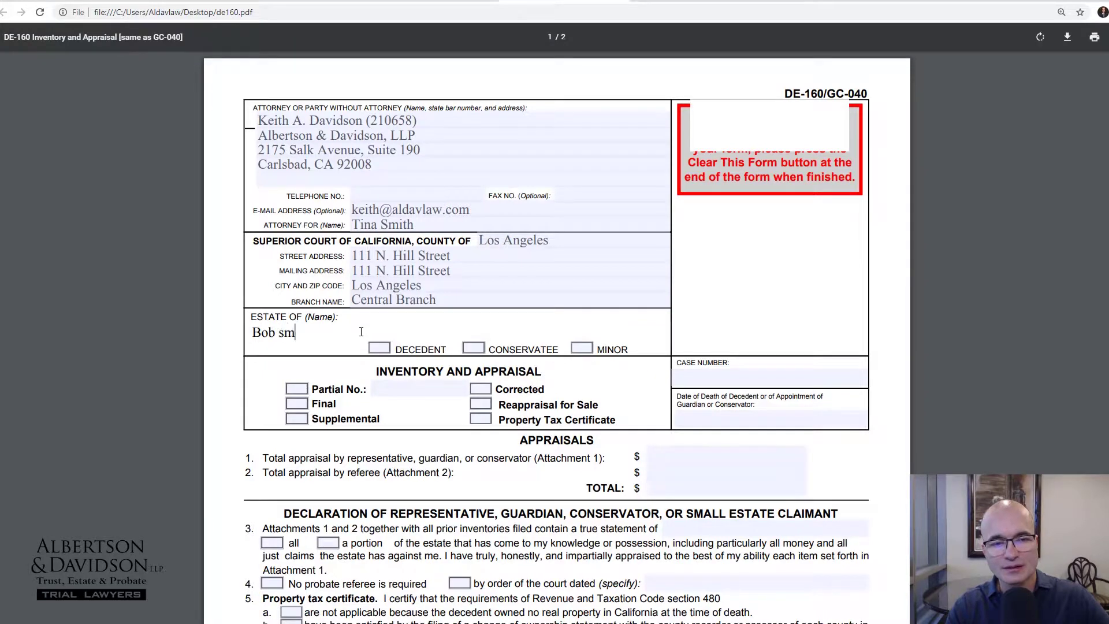
{"action": "key", "text": "BackSpace"}
{"action": "key", "text": "BackSpace"}
{"action": "key", "text": "BackSpace"}
{"action": "key", "text": "BackSpace"}
{"action": "key", "text": "BackSpace"}
{"action": "type", "text": "Smith"}
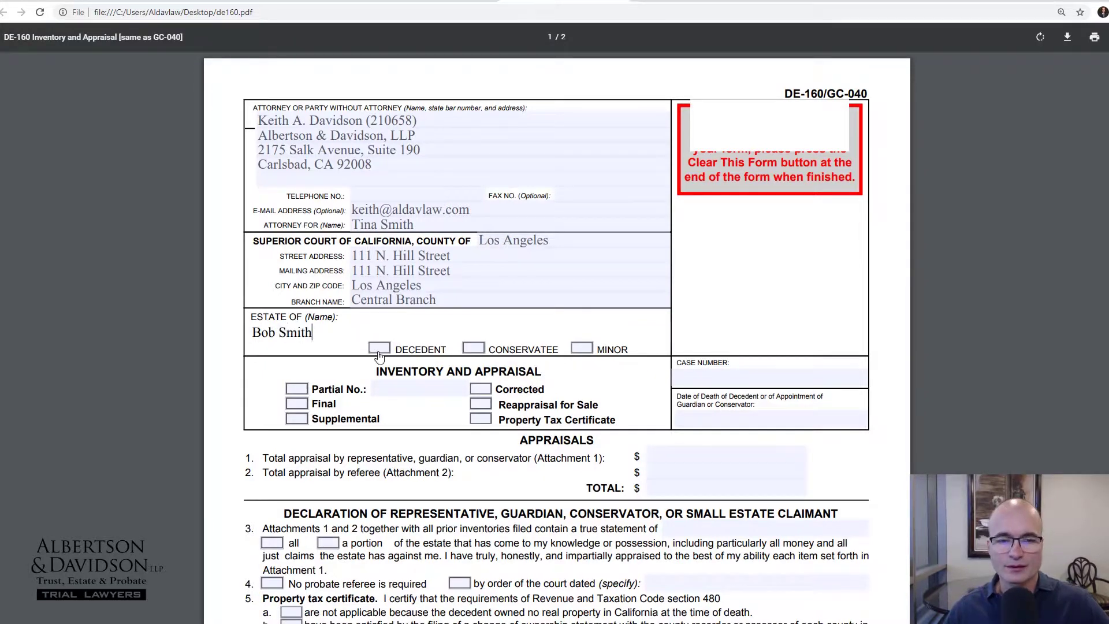
{"action": "left_click", "coordinate": [378, 354]}
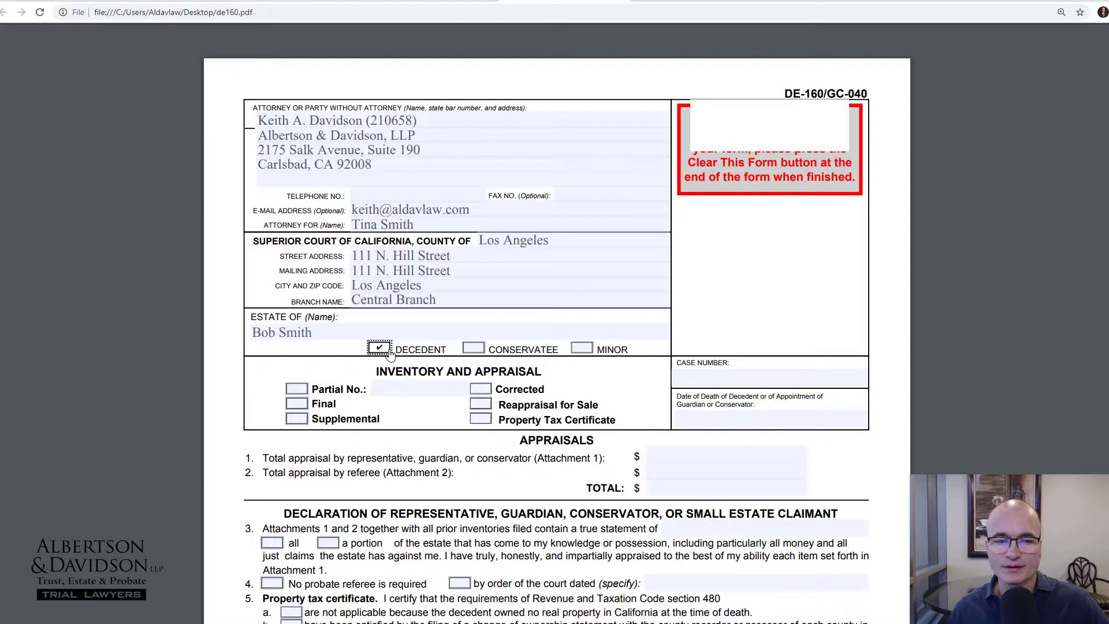
Enter the probate case number in the Case Number field.
{"action": "scroll", "coordinate": [402, 355], "scroll_direction": "down", "scroll_amount": 2}
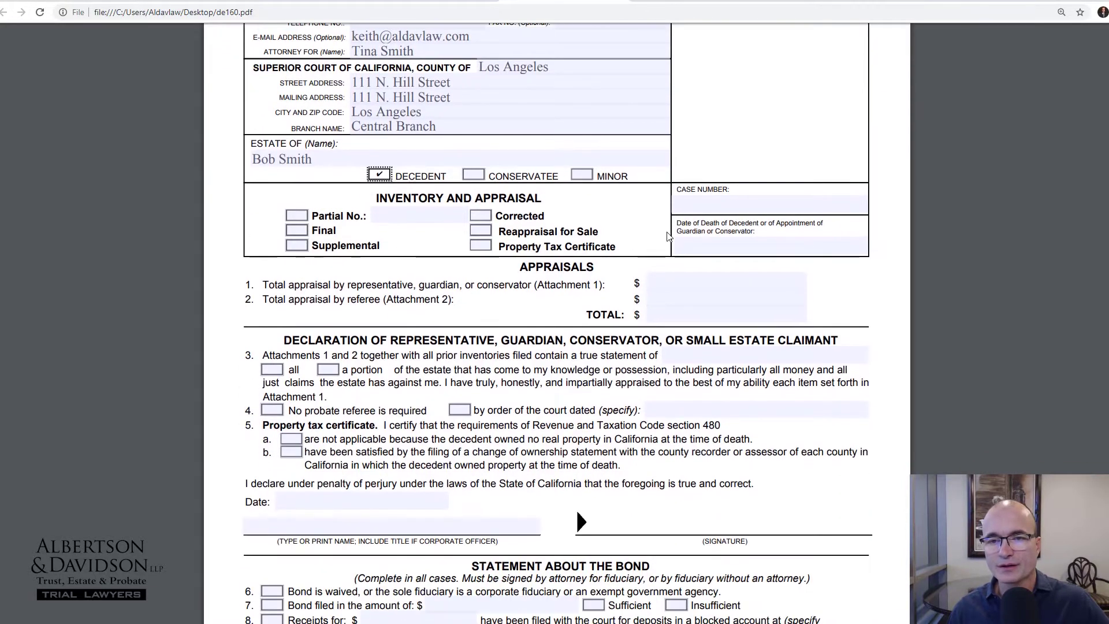
{"action": "left_click", "coordinate": [715, 206]}
{"action": "type", "text": "BP 123456"}
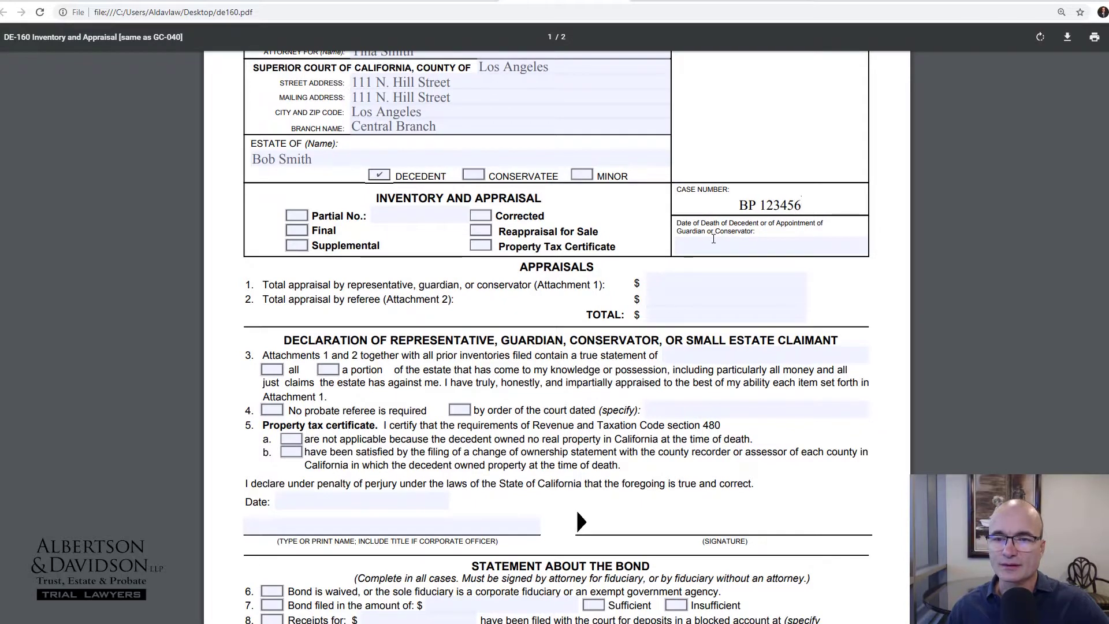
{"action": "left_click", "coordinate": [715, 243]}
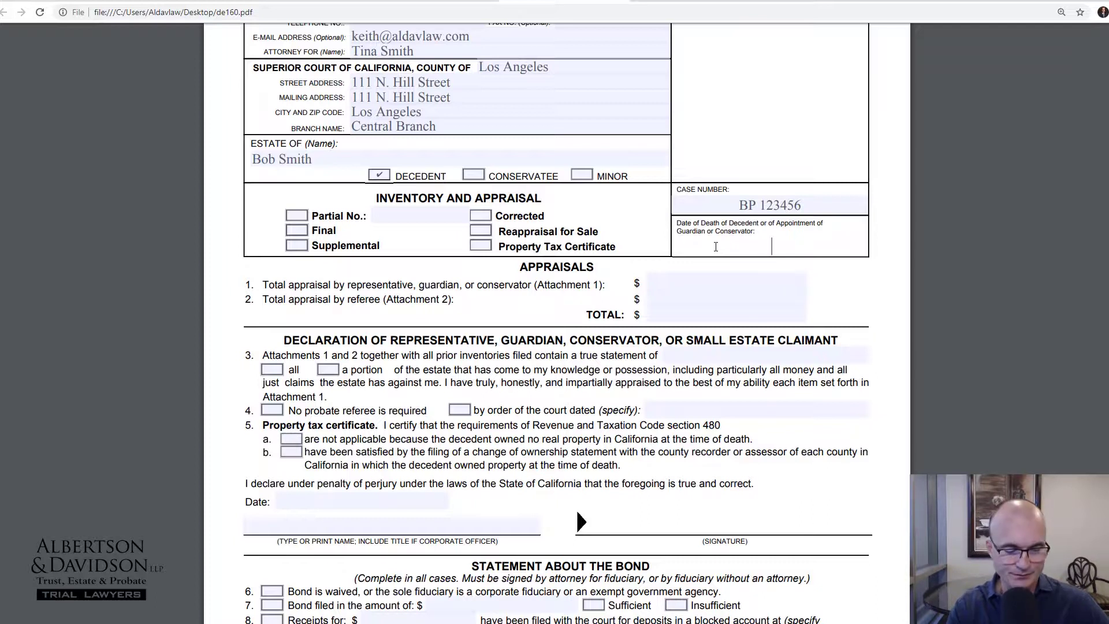
Type October 1, 2018 into the Date of Death field.
{"action": "type", "text": "Octobe"}
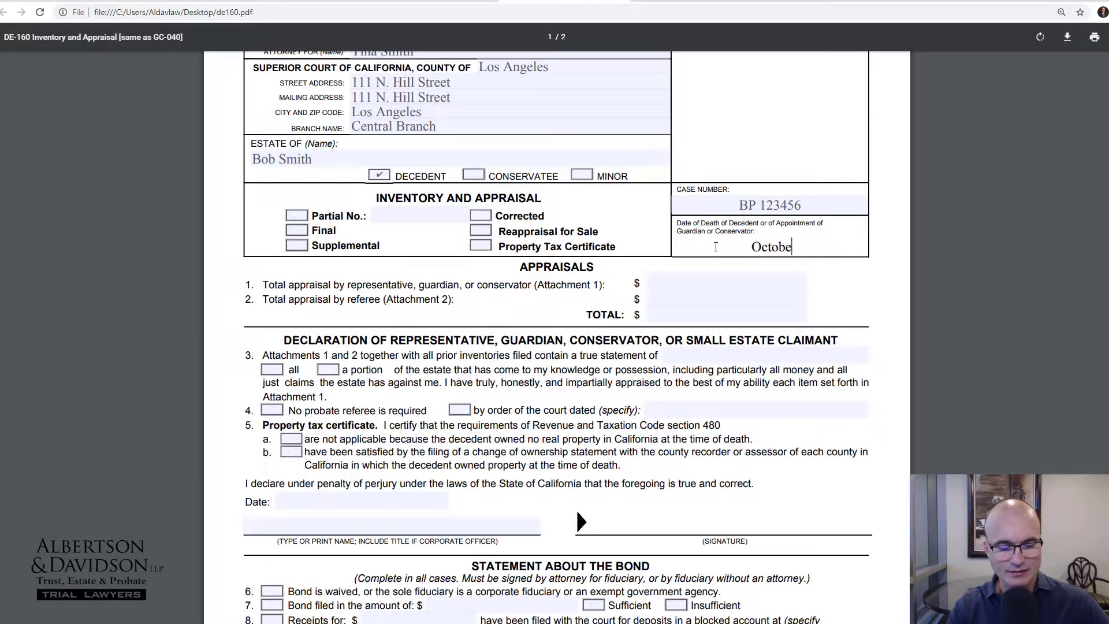
{"action": "type", "text": "r 1, 2018"}
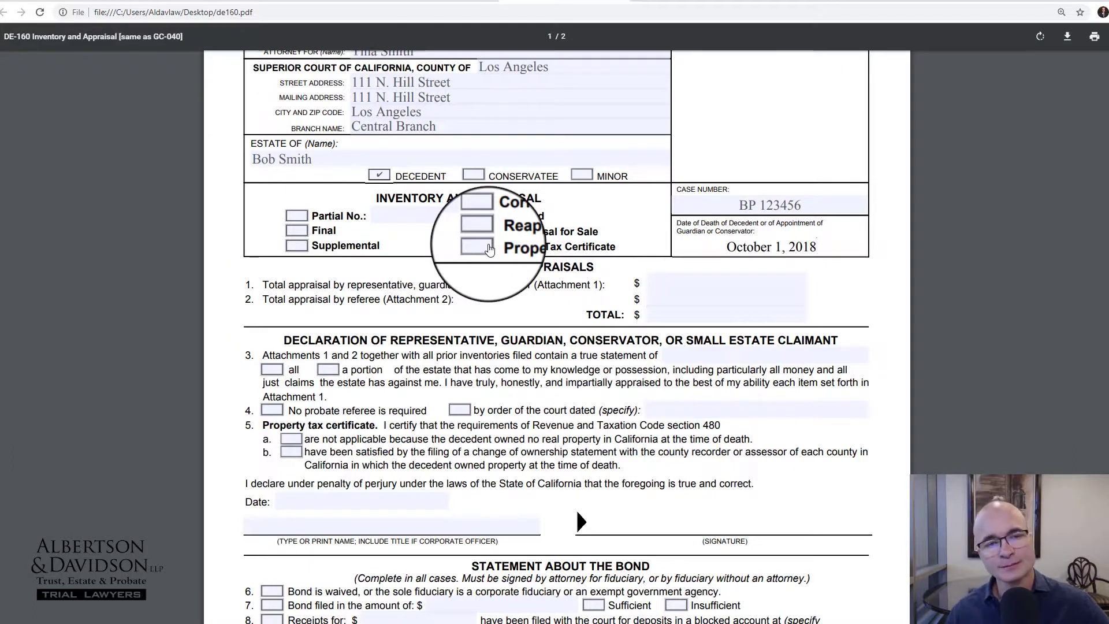
{"action": "left_click", "coordinate": [298, 218]}
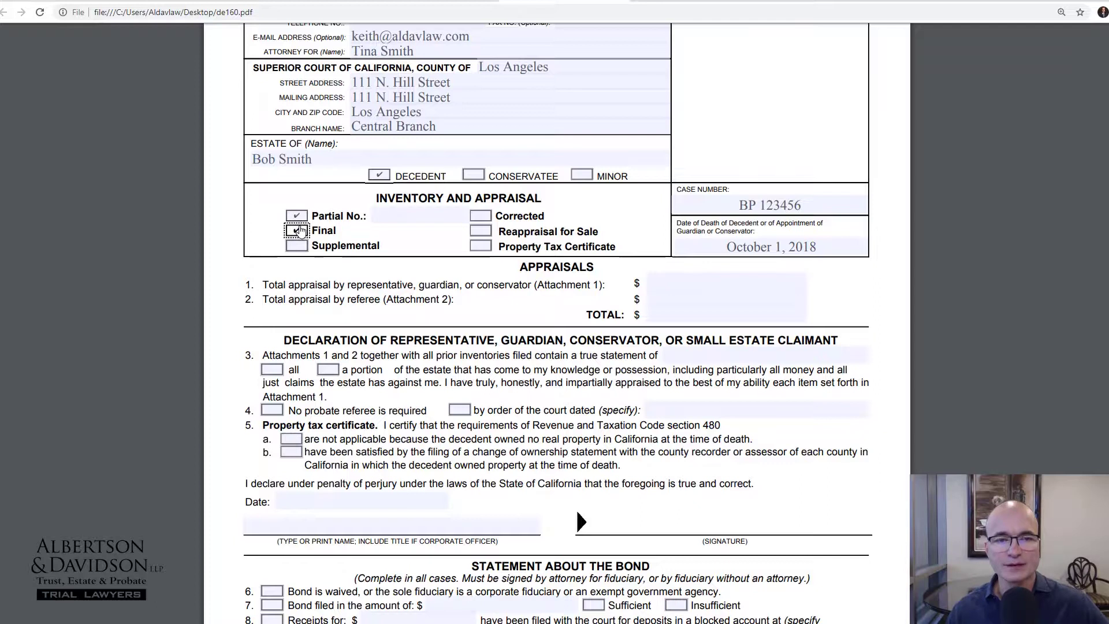
{"action": "left_click", "coordinate": [300, 218]}
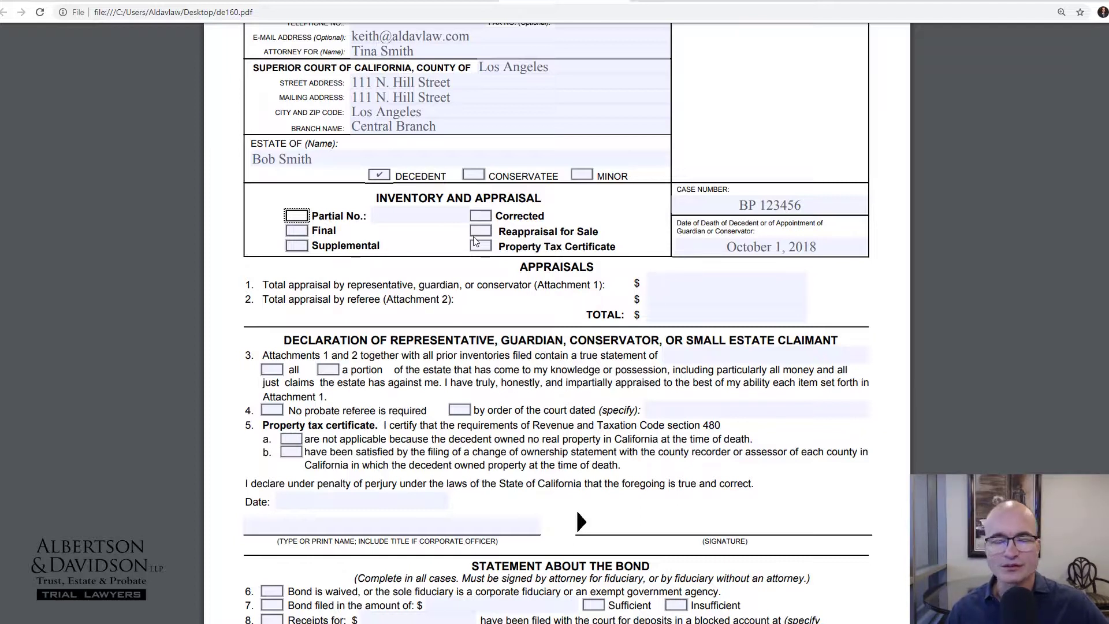
{"action": "left_click", "coordinate": [299, 219]}
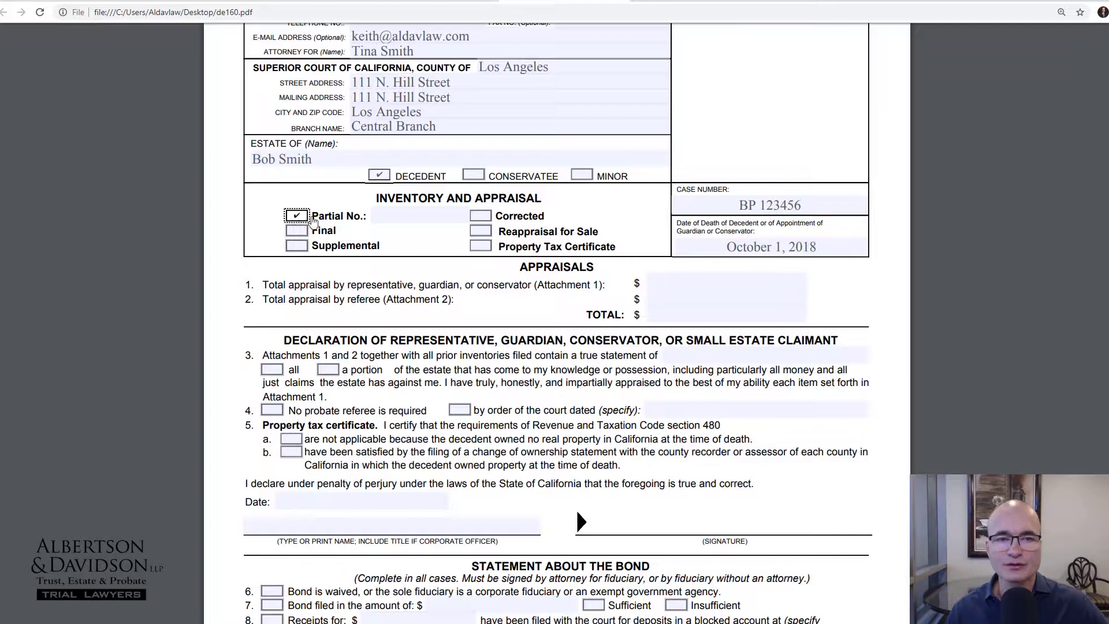
{"action": "left_click", "coordinate": [387, 216]}
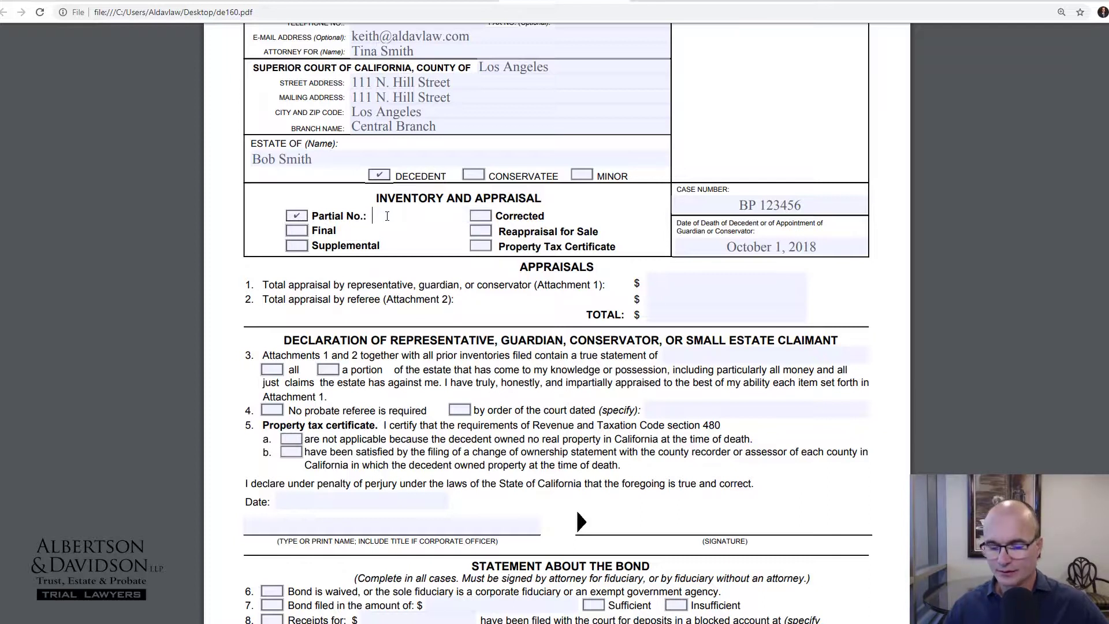
{"action": "type", "text": "1"}
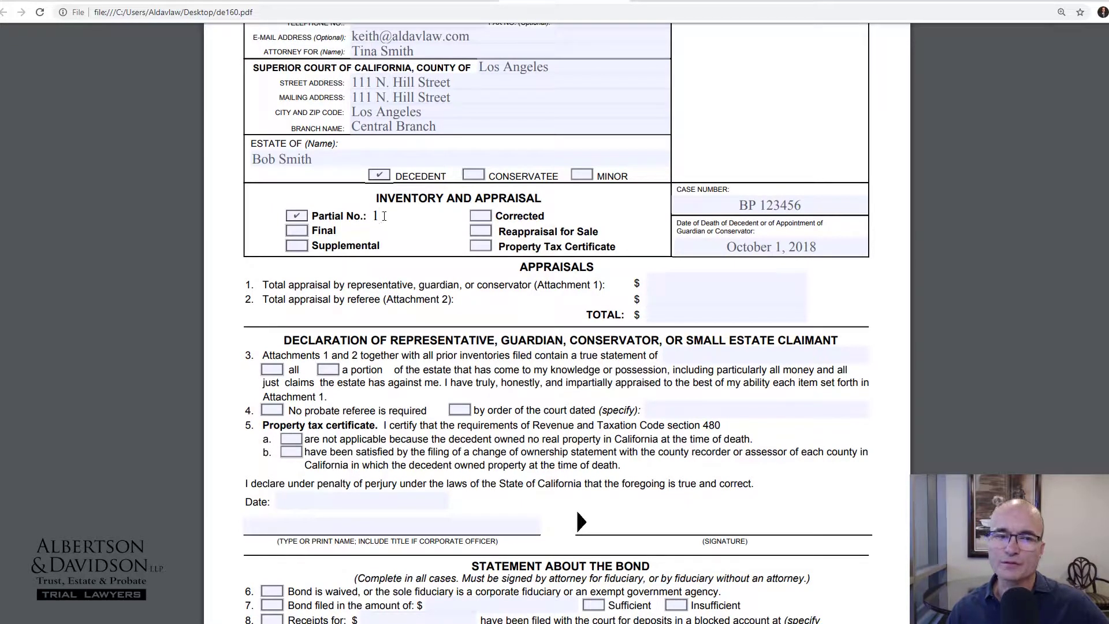
{"action": "key", "text": "BackSpace"}
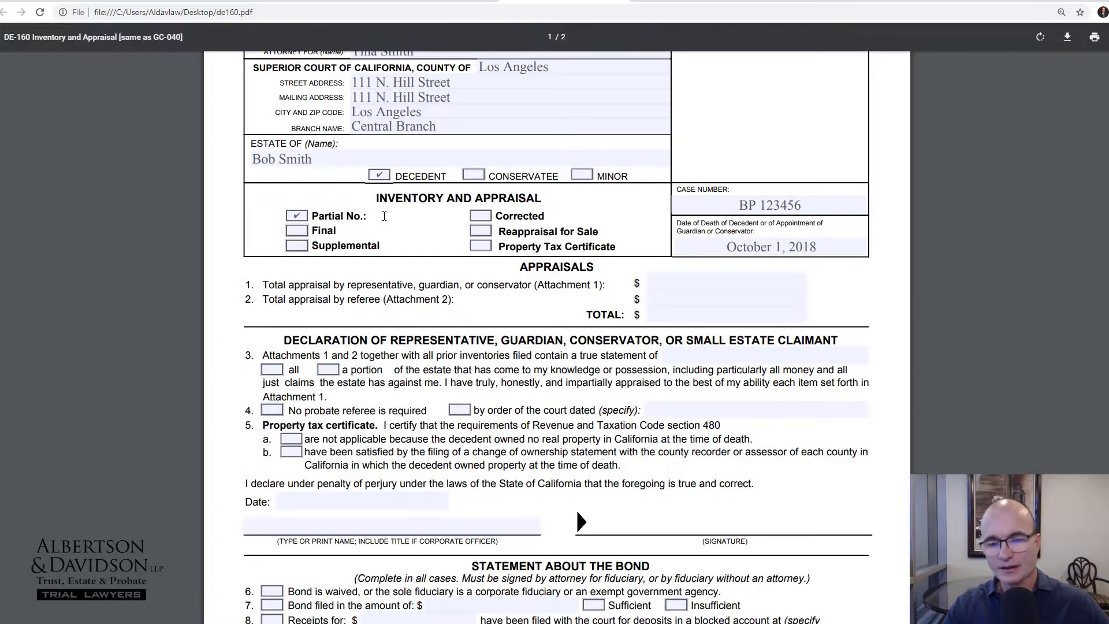
{"action": "type", "text": "2"}
{"action": "key", "text": "BackSpace"}
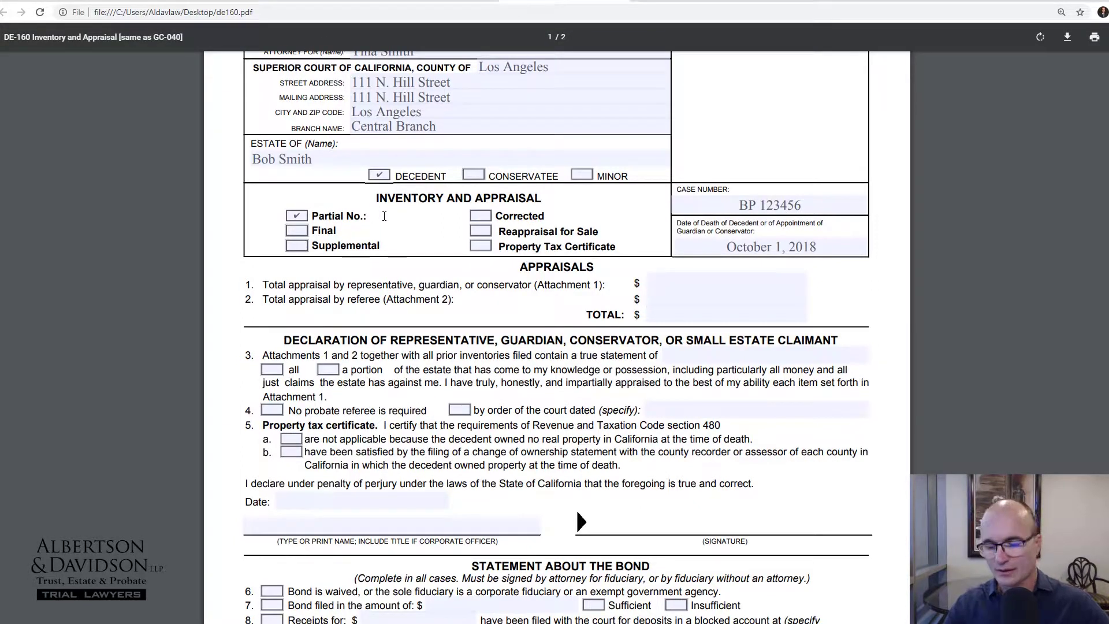
{"action": "type", "text": "3"}
{"action": "key", "text": "BackSpace"}
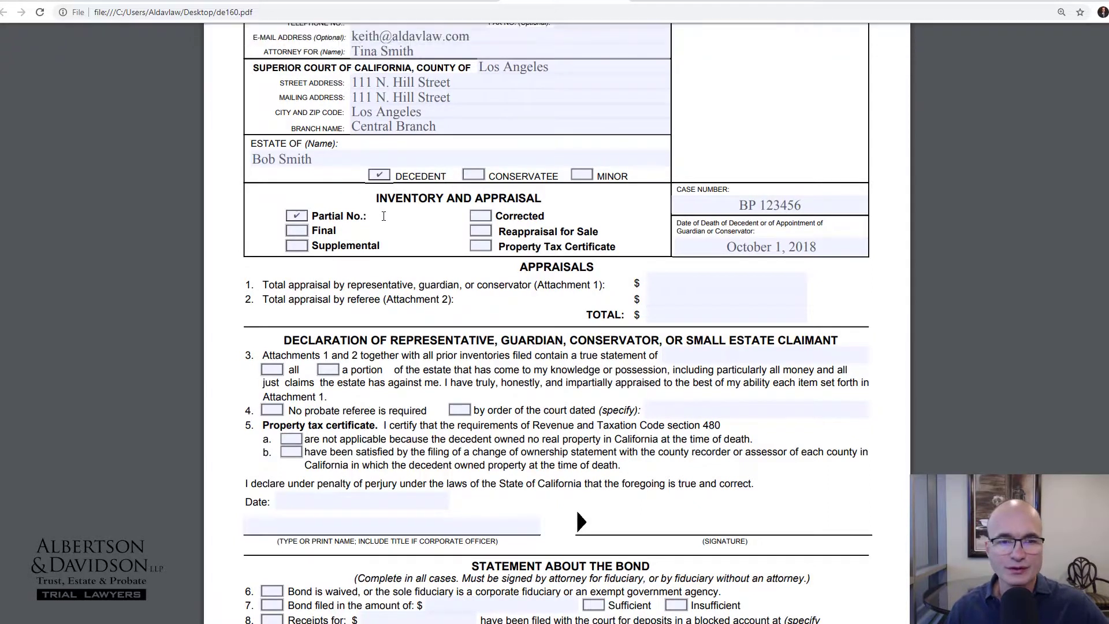
{"action": "left_click", "coordinate": [298, 231]}
{"action": "left_click", "coordinate": [298, 231]}
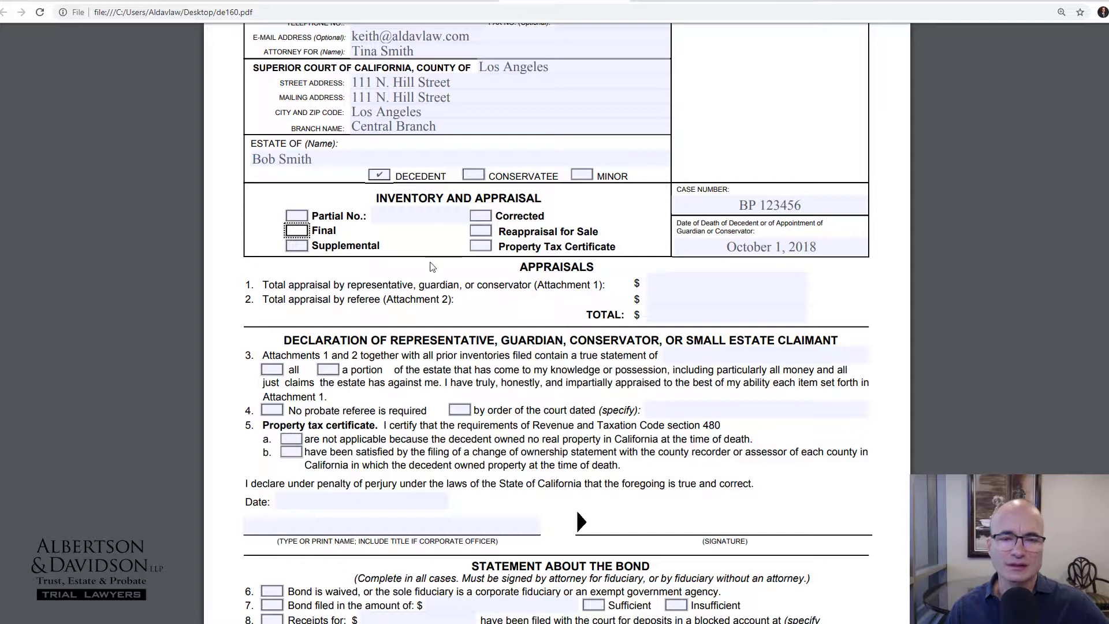
Scroll down page 1 to the appraisal totals, declaration and bond statement, placing the caret in the line 2 referee appraisal field.
{"action": "scroll", "coordinate": [434, 266], "scroll_direction": "down", "scroll_amount": 2}
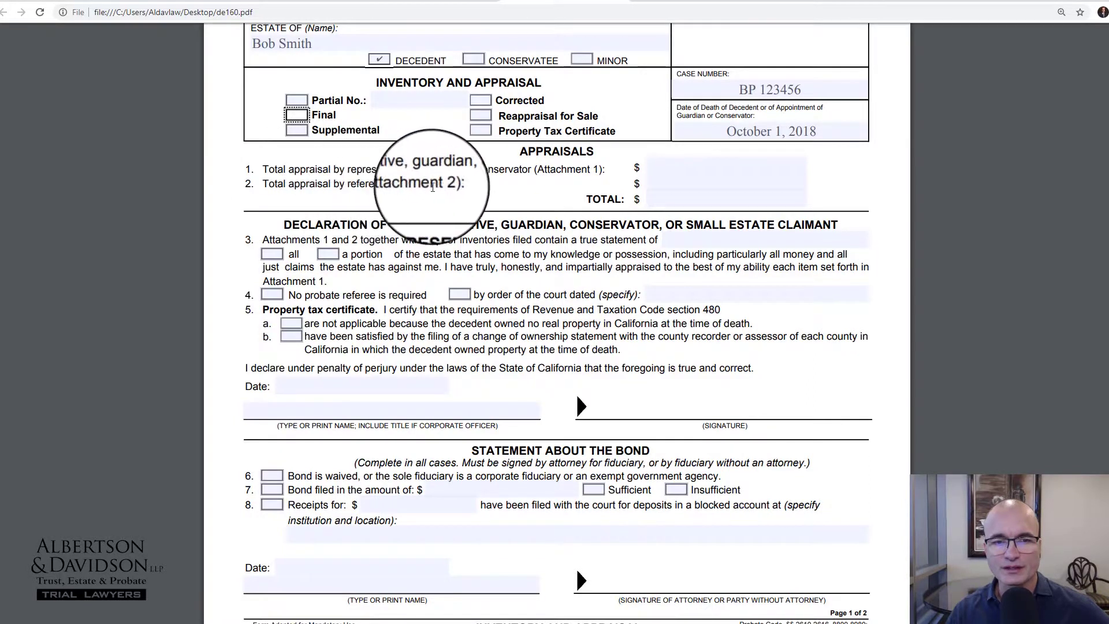
{"action": "left_click", "coordinate": [654, 183]}
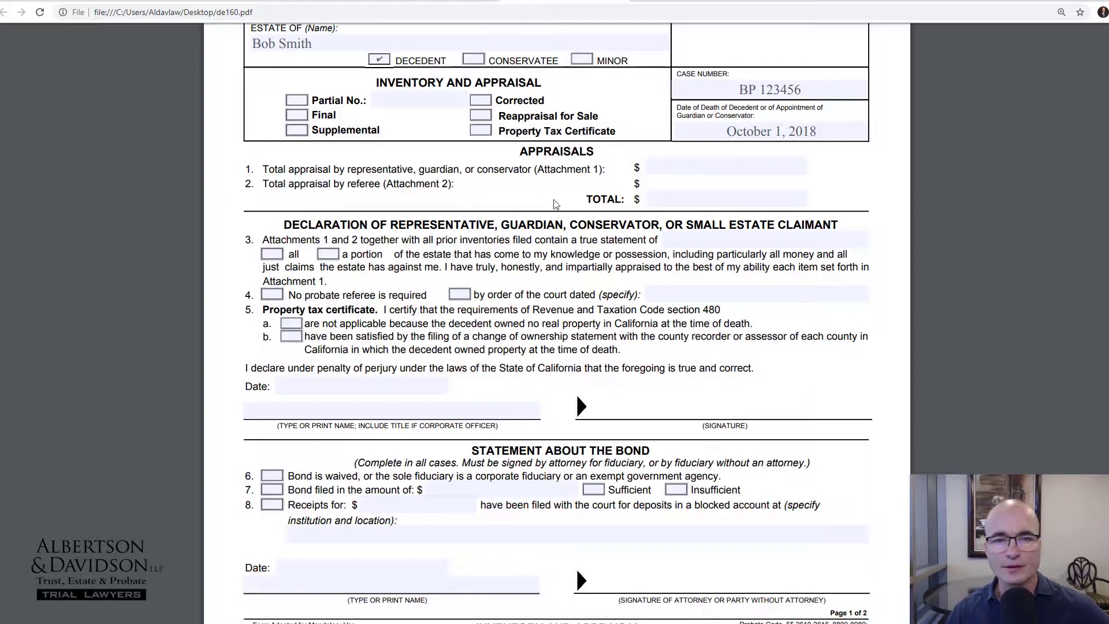
{"action": "scroll", "coordinate": [477, 217], "scroll_direction": "down", "scroll_amount": 1}
{"action": "scroll", "coordinate": [474, 223], "scroll_direction": "down", "scroll_amount": 1}
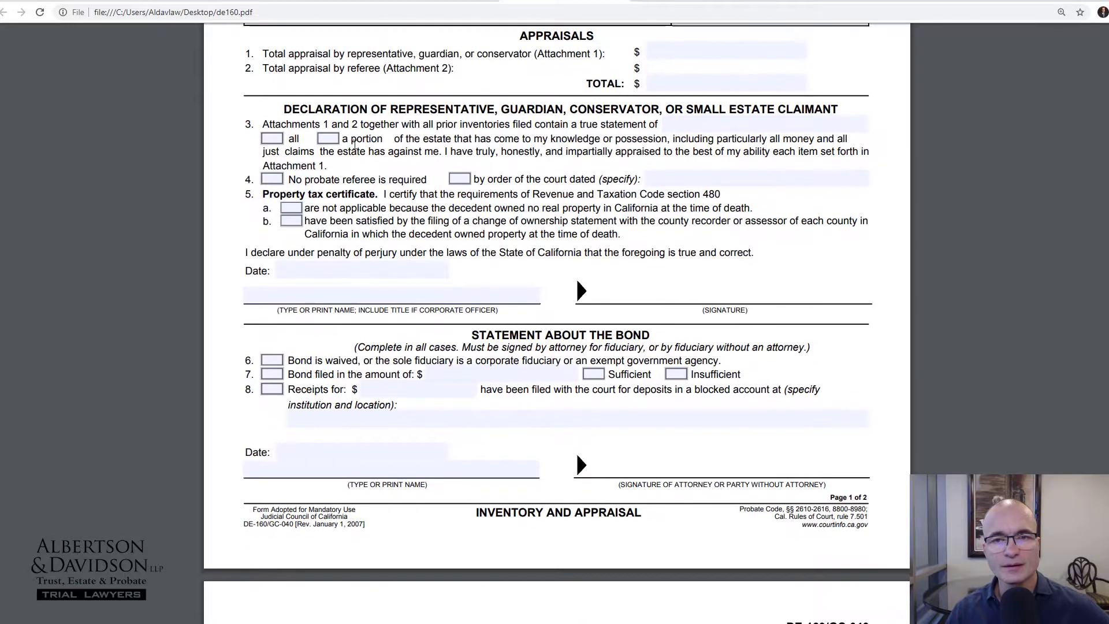
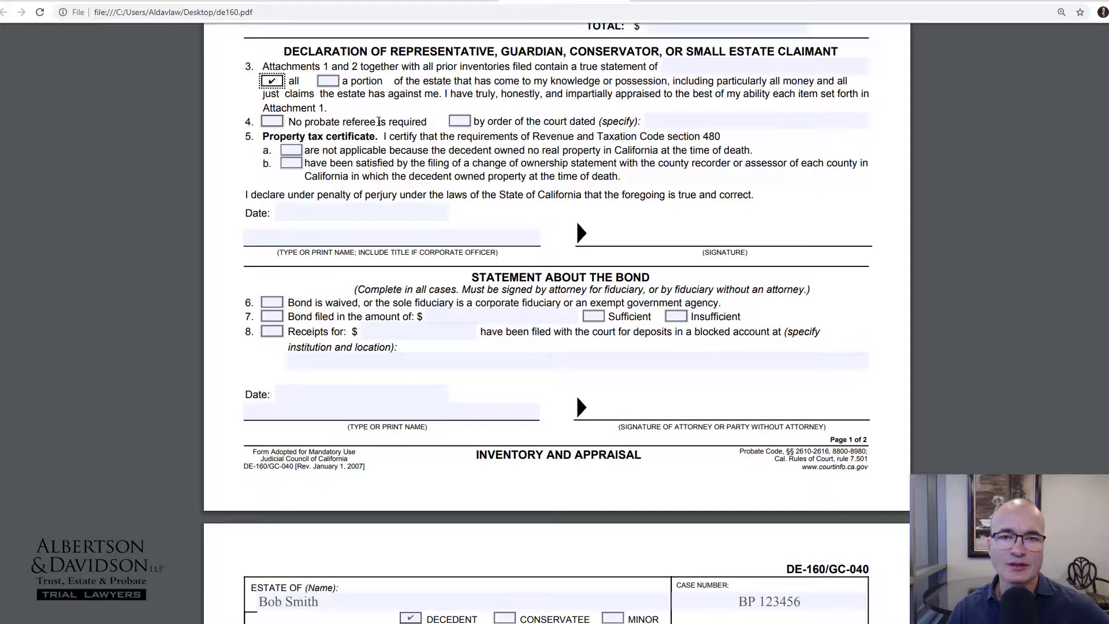
{"action": "left_click", "coordinate": [273, 122]}
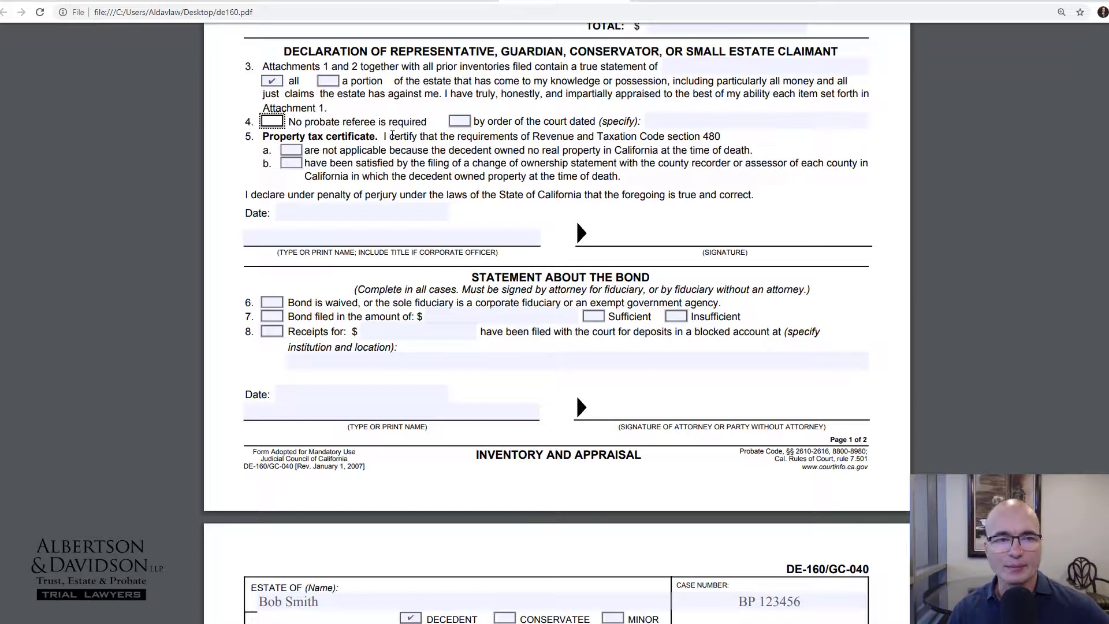
{"action": "scroll", "coordinate": [553, 114], "scroll_direction": "down", "scroll_amount": 3}
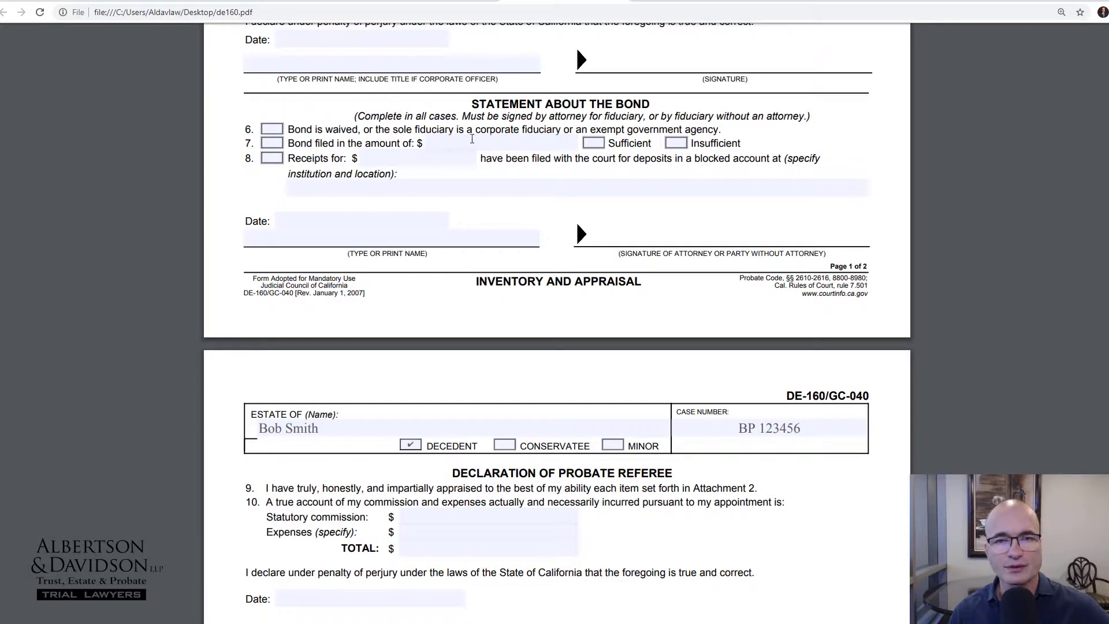
{"action": "left_click", "coordinate": [271, 143]}
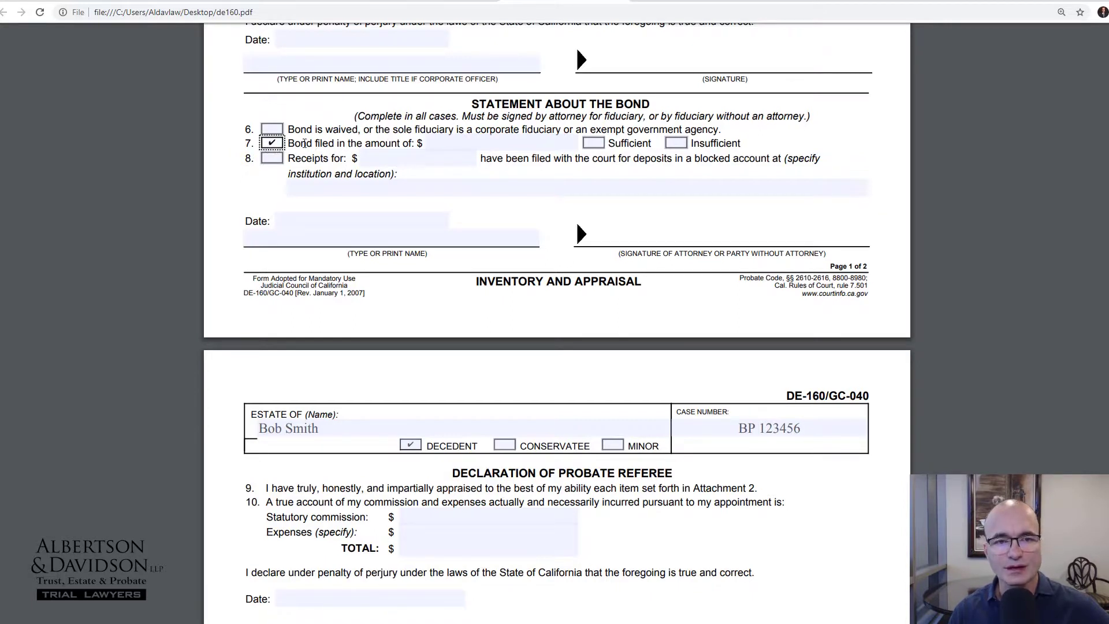
{"action": "left_click", "coordinate": [443, 144]}
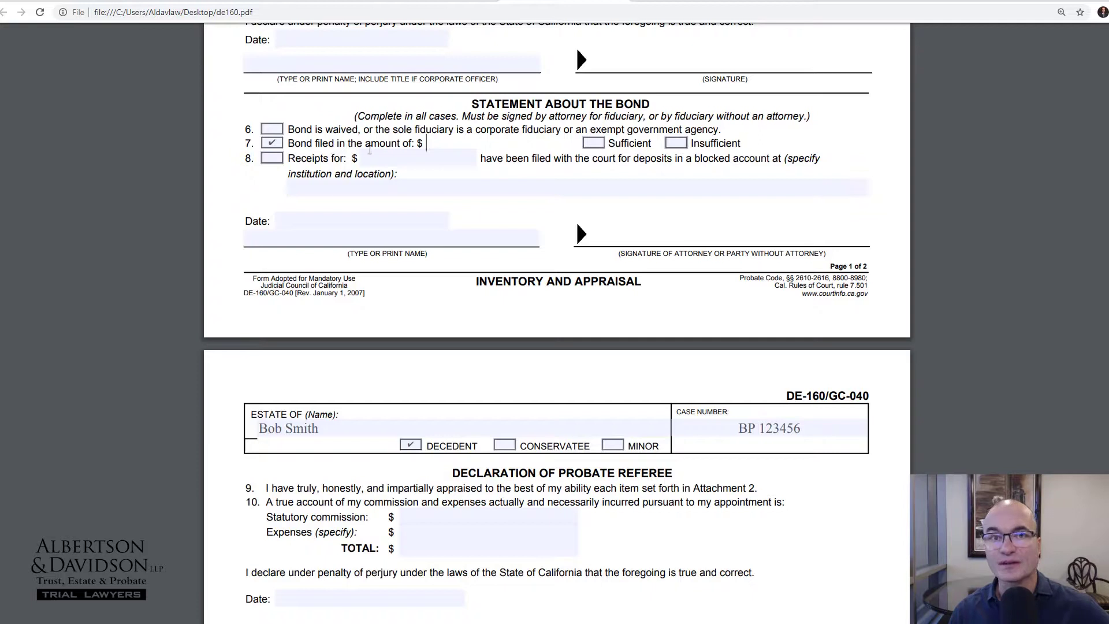
{"action": "left_click", "coordinate": [275, 146]}
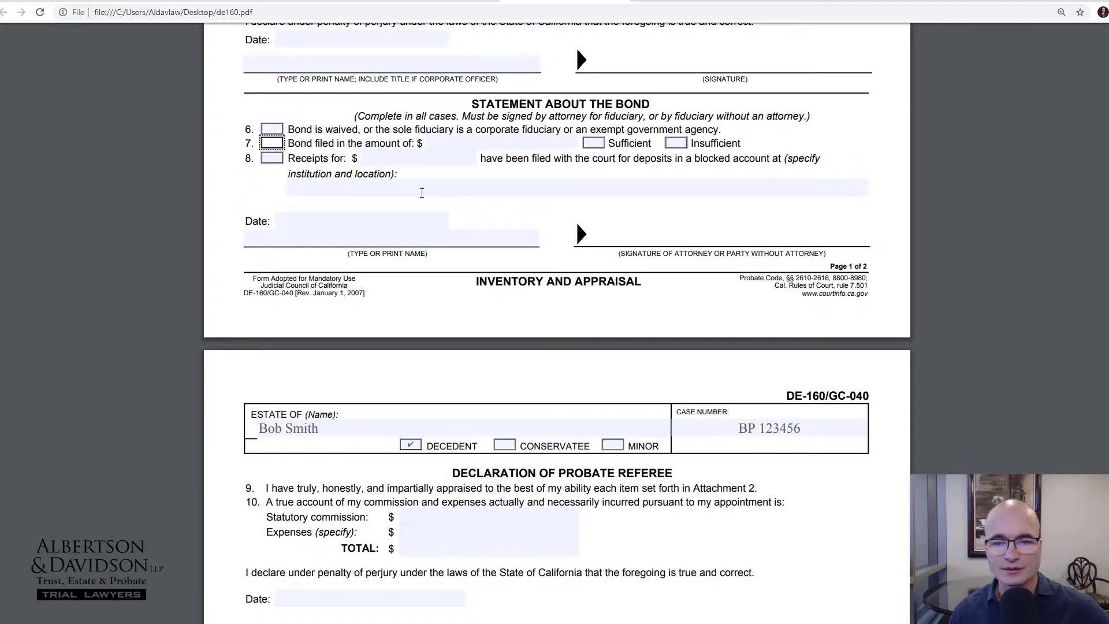
{"action": "scroll", "coordinate": [422, 193], "scroll_direction": "down", "scroll_amount": 5}
{"action": "scroll", "coordinate": [422, 193], "scroll_direction": "down", "scroll_amount": 3}
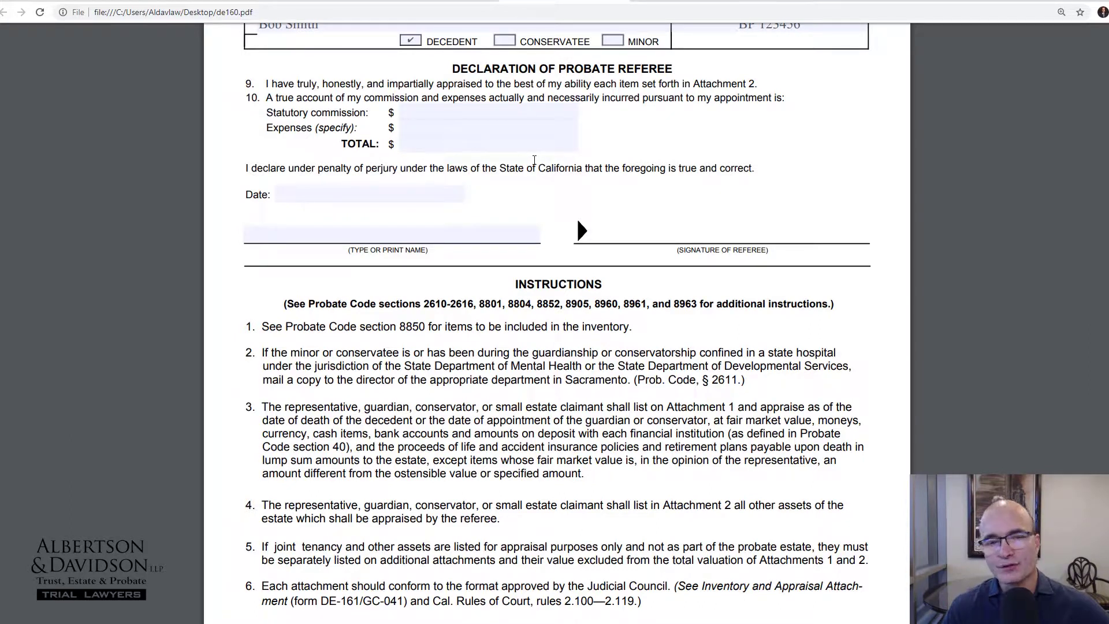
Scroll up and down through the DE-160 Inventory and Appraisal form's pages.
{"action": "scroll", "coordinate": [528, 157], "scroll_direction": "up", "scroll_amount": 10}
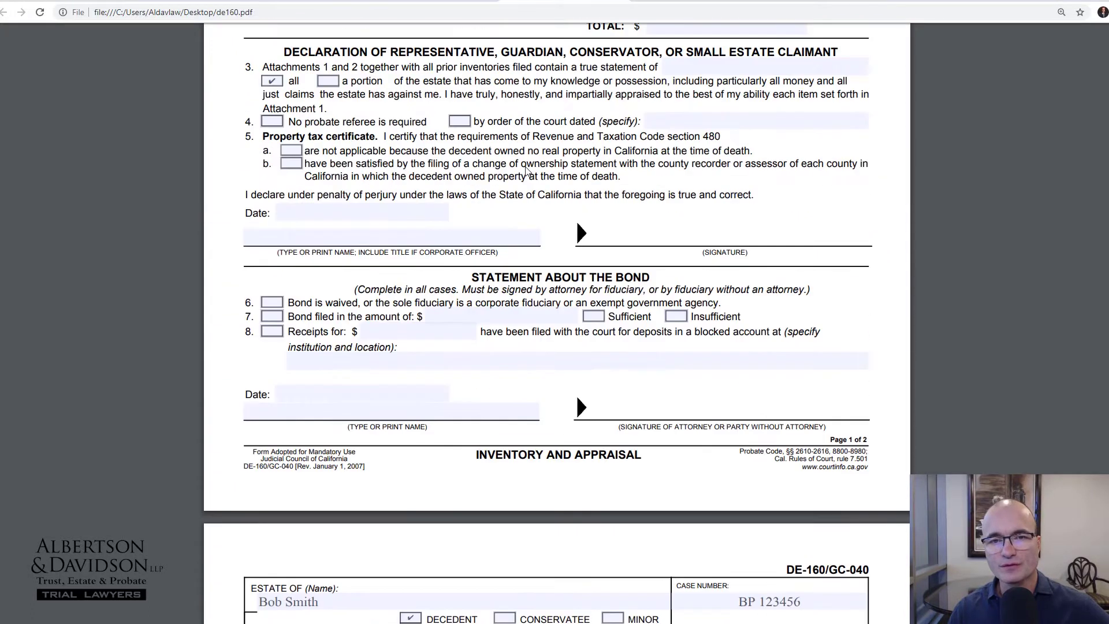
{"action": "scroll", "coordinate": [527, 171], "scroll_direction": "up", "scroll_amount": 1}
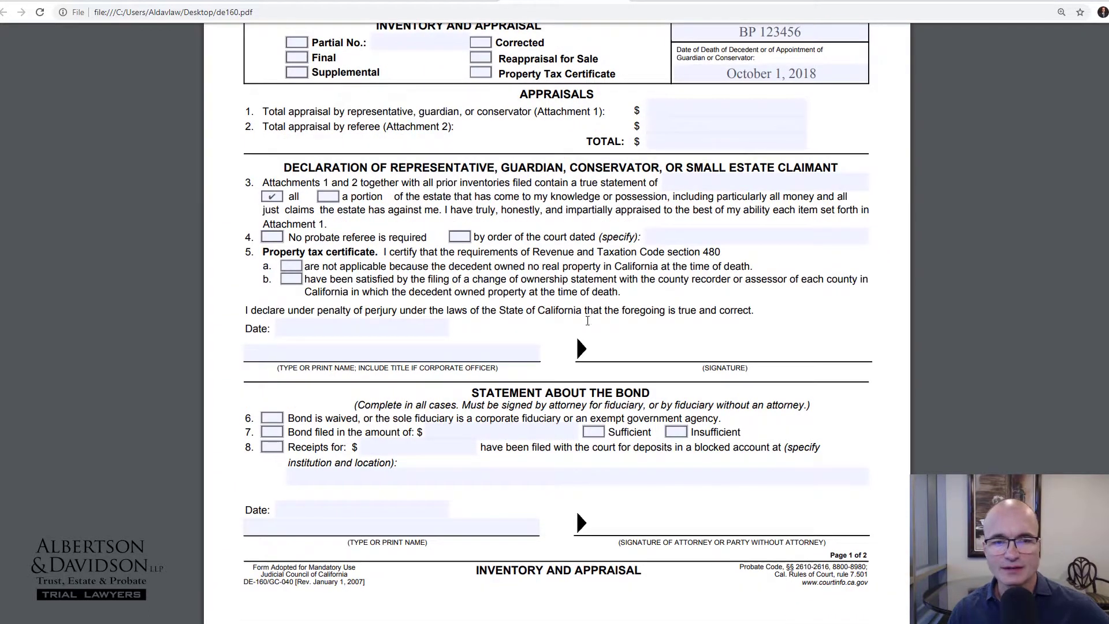
{"action": "scroll", "coordinate": [587, 321], "scroll_direction": "down", "scroll_amount": 2}
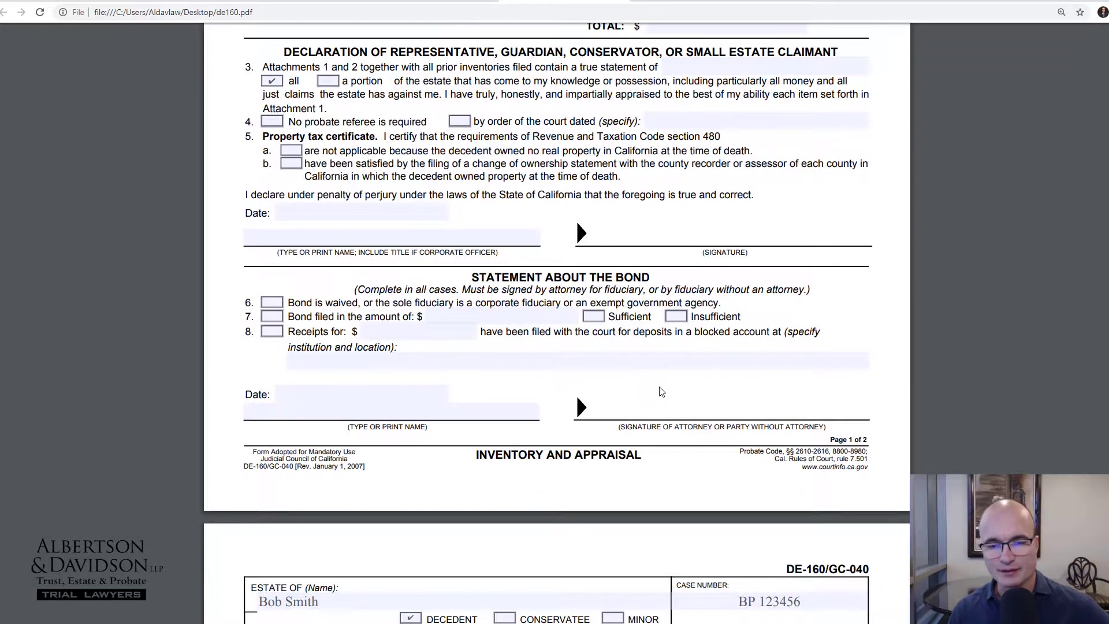
{"action": "scroll", "coordinate": [540, 386], "scroll_direction": "down", "scroll_amount": 6}
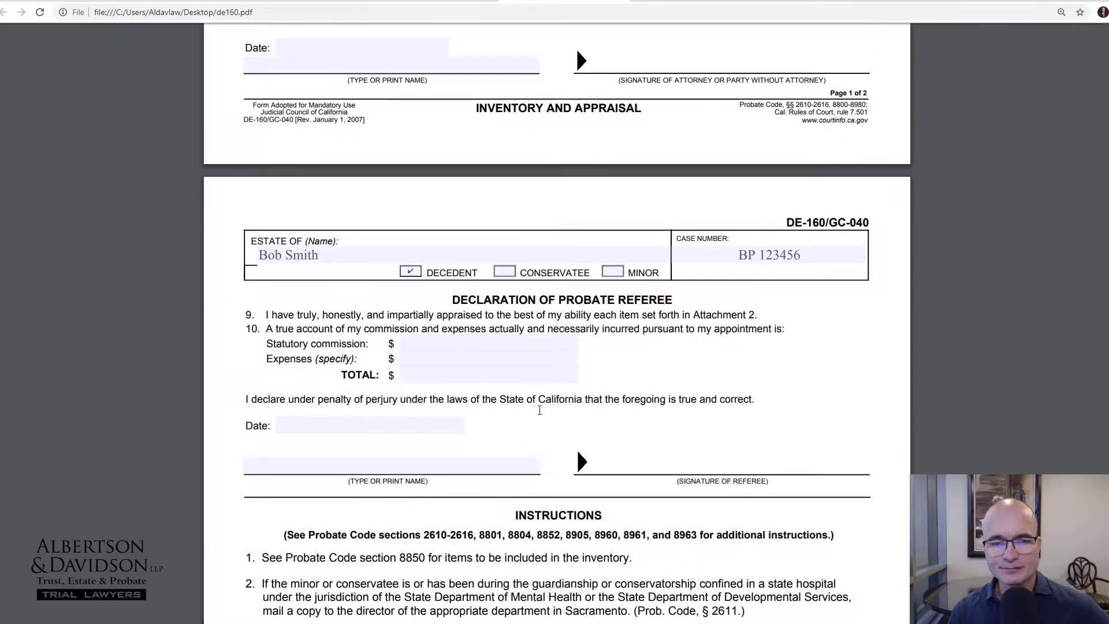
{"action": "scroll", "coordinate": [629, 440], "scroll_direction": "down", "scroll_amount": 1}
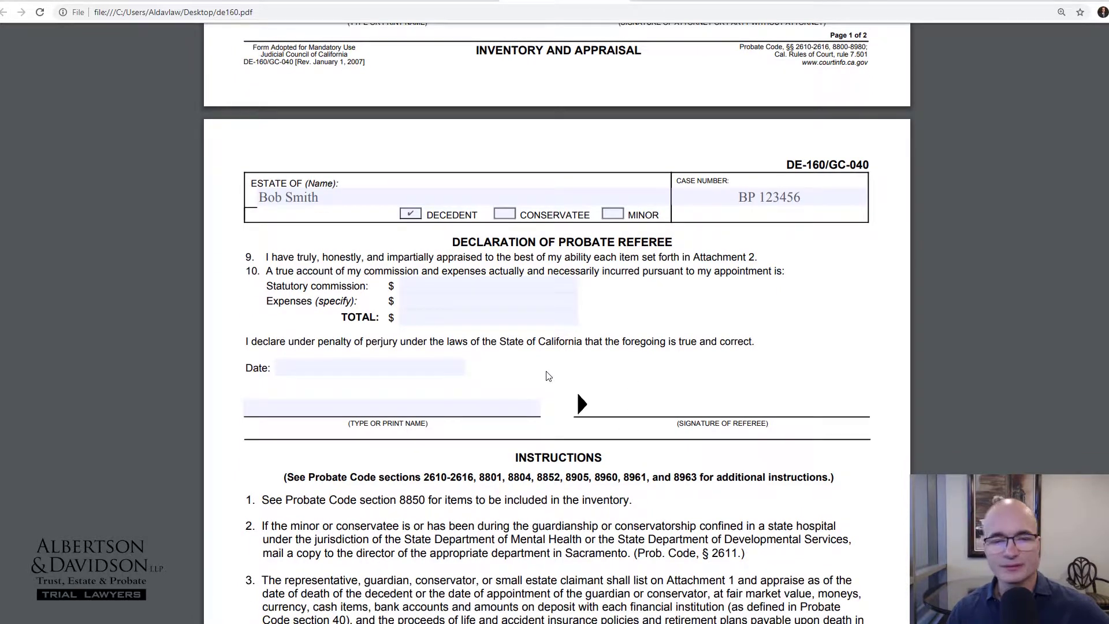
{"action": "scroll", "coordinate": [535, 374], "scroll_direction": "down", "scroll_amount": 6}
{"action": "scroll", "coordinate": [535, 374], "scroll_direction": "down", "scroll_amount": 1}
{"action": "scroll", "coordinate": [535, 375], "scroll_direction": "up", "scroll_amount": 9}
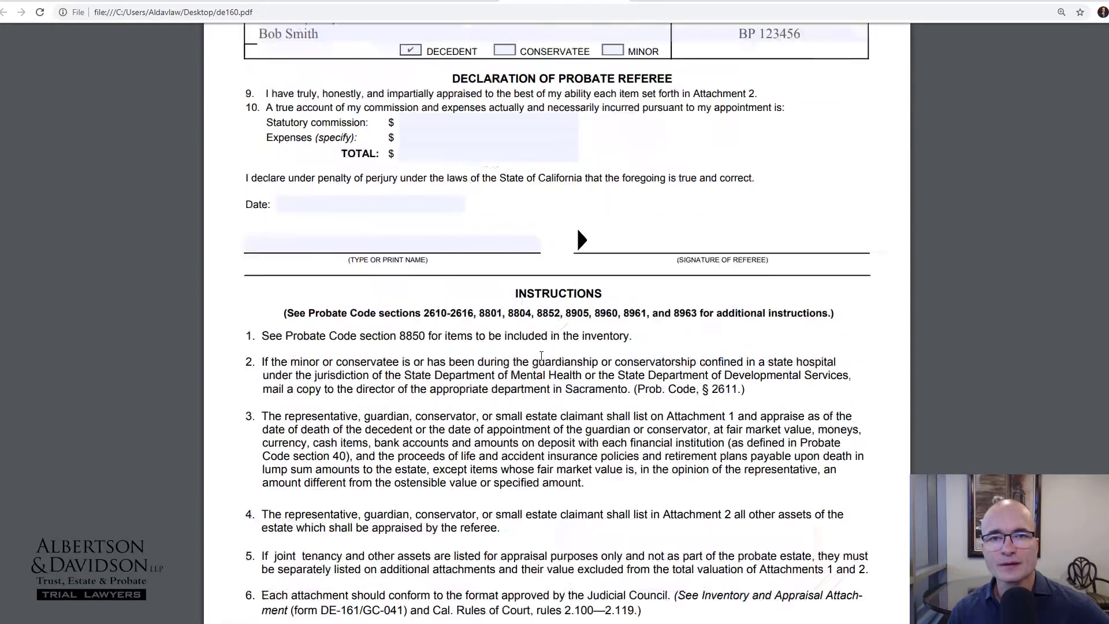
{"action": "scroll", "coordinate": [538, 351], "scroll_direction": "up", "scroll_amount": 9}
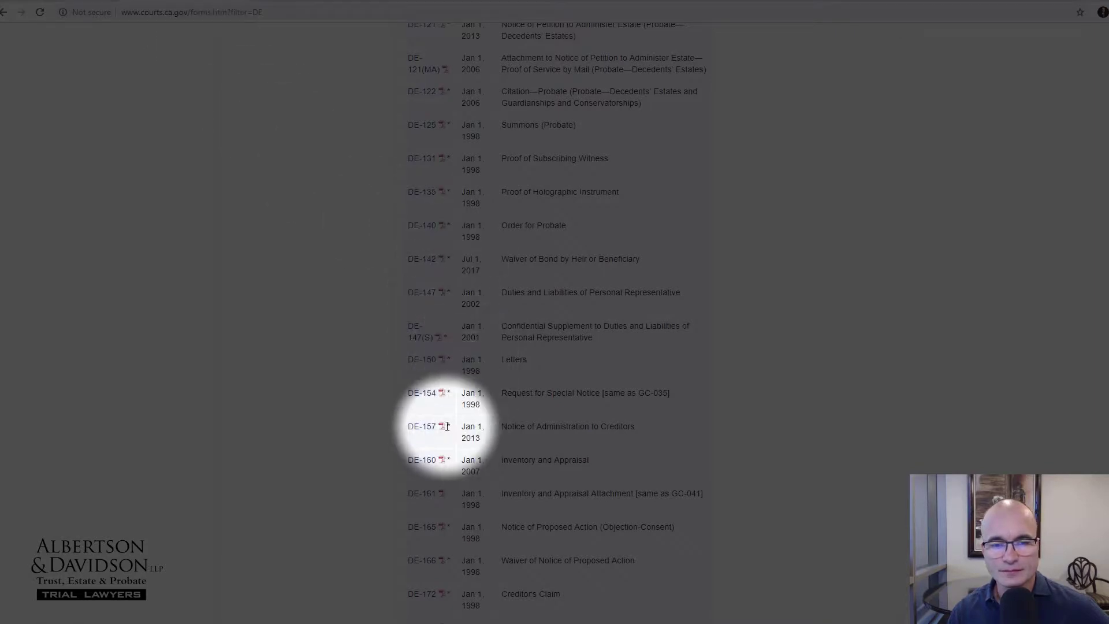
Scroll down the court's forms list and open the DE-161 attachment PDF (de161.pdf).
{"action": "scroll", "coordinate": [425, 427], "scroll_direction": "down", "scroll_amount": 1}
{"action": "scroll", "coordinate": [424, 429], "scroll_direction": "down", "scroll_amount": 2}
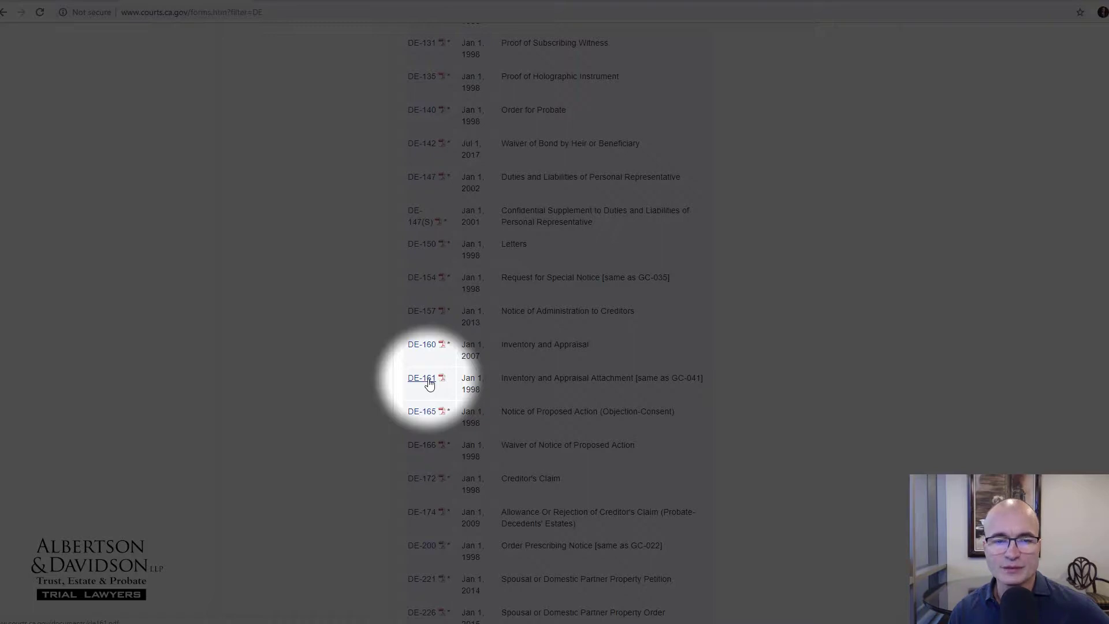
{"action": "left_click", "coordinate": [428, 384]}
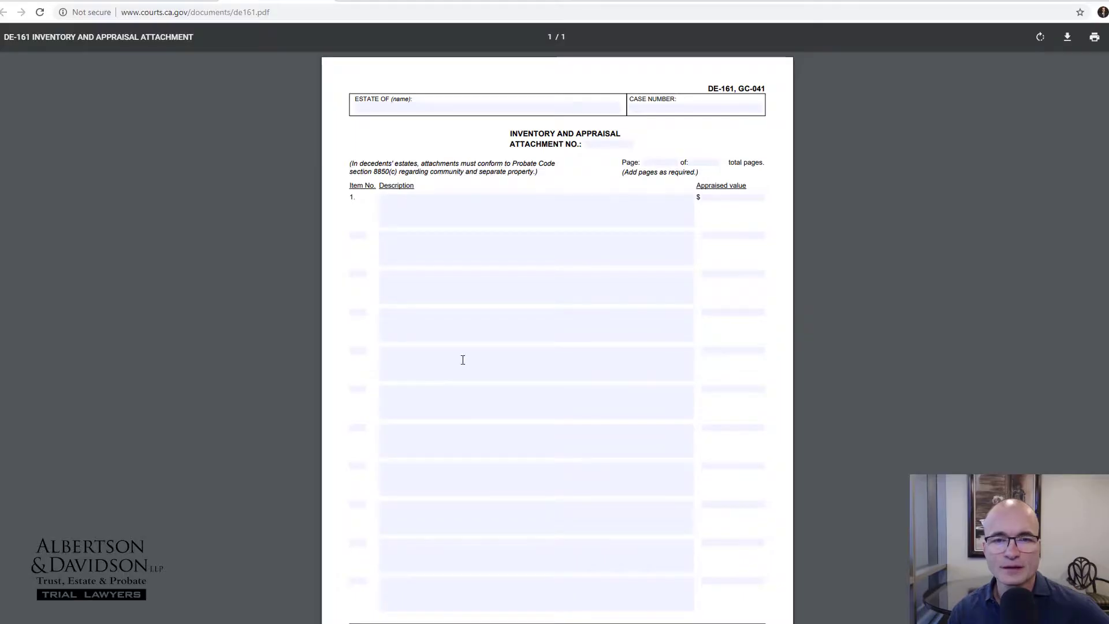
Enter attachment number 1 and item 1 as Bank of America appraised at 5,000.00.
{"action": "left_click", "coordinate": [605, 143]}
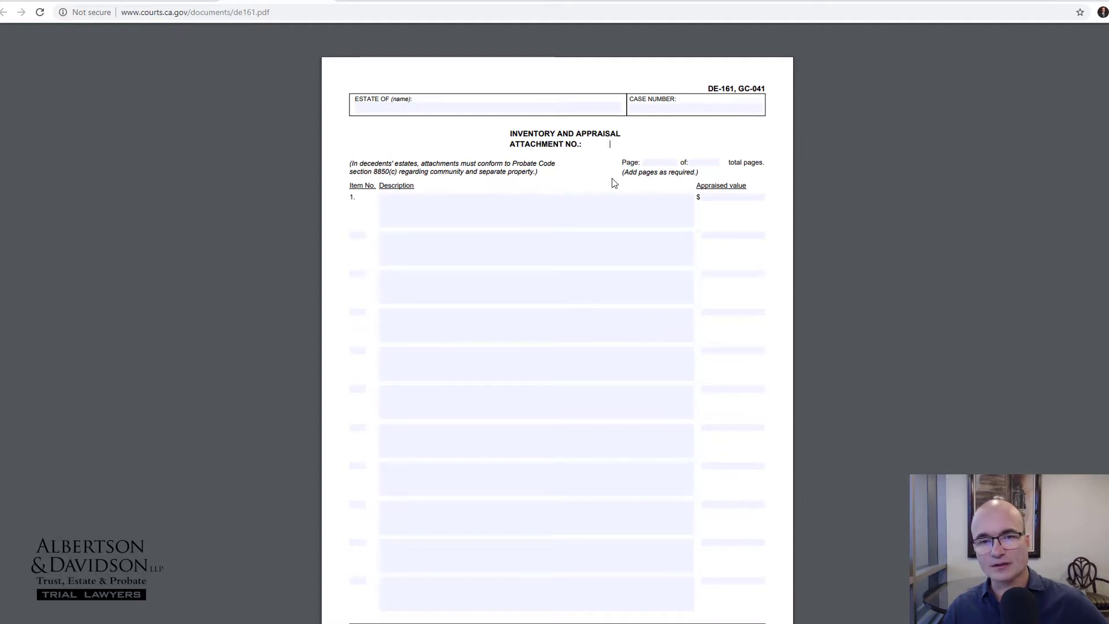
{"action": "type", "text": "1"}
{"action": "left_click", "coordinate": [427, 203]}
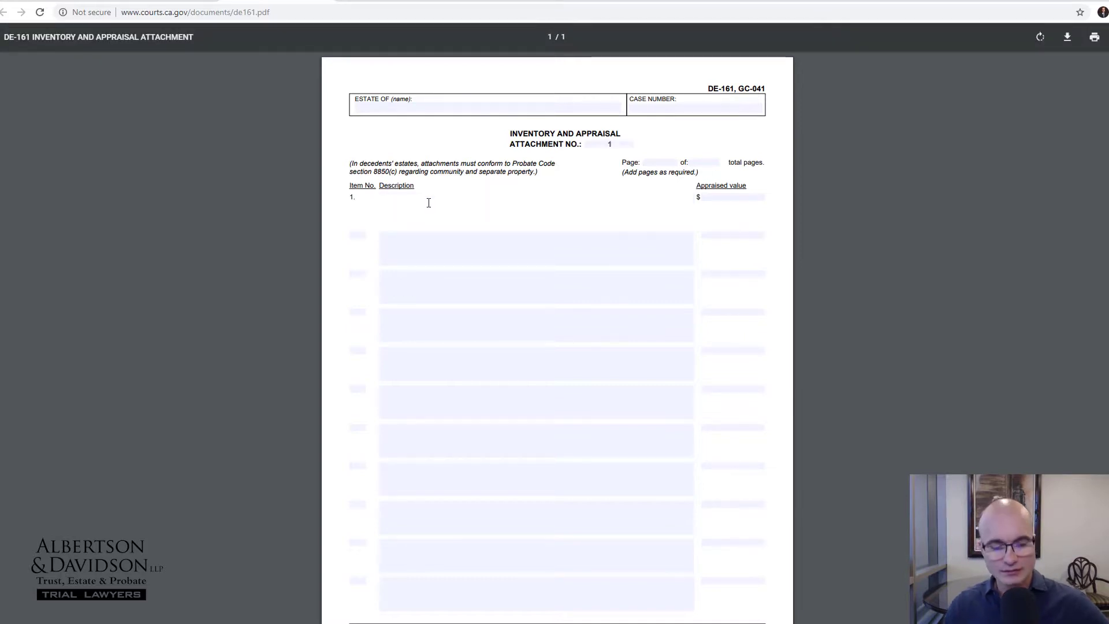
{"action": "type", "text": "Bank O"}
{"action": "key", "text": "BackSpace"}
{"action": "type", "text": "of America"}
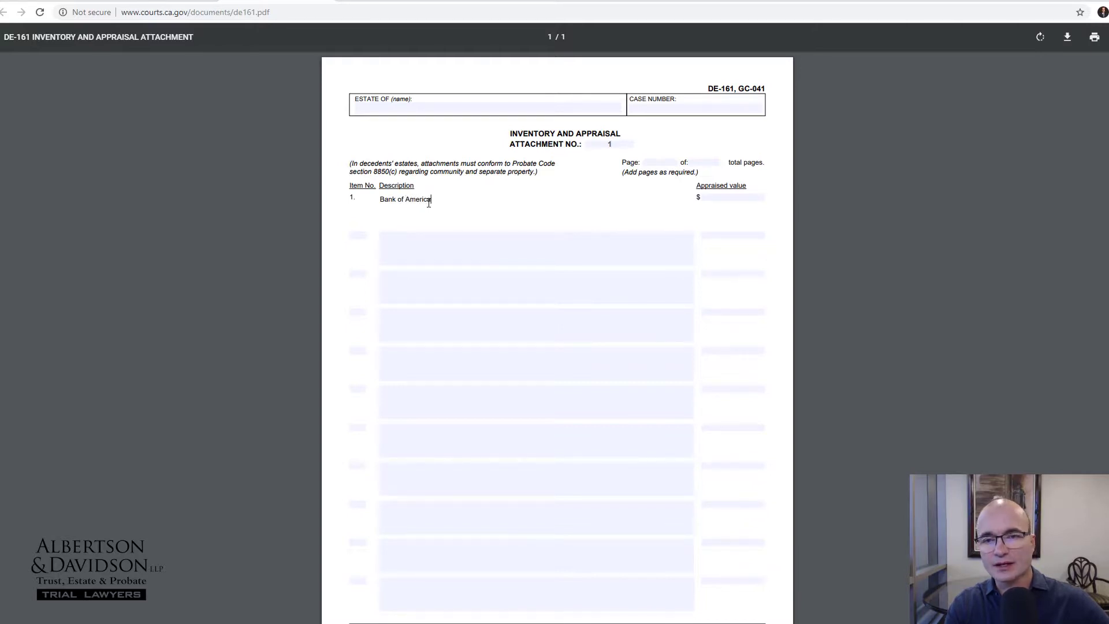
{"action": "key", "text": "Tab"}
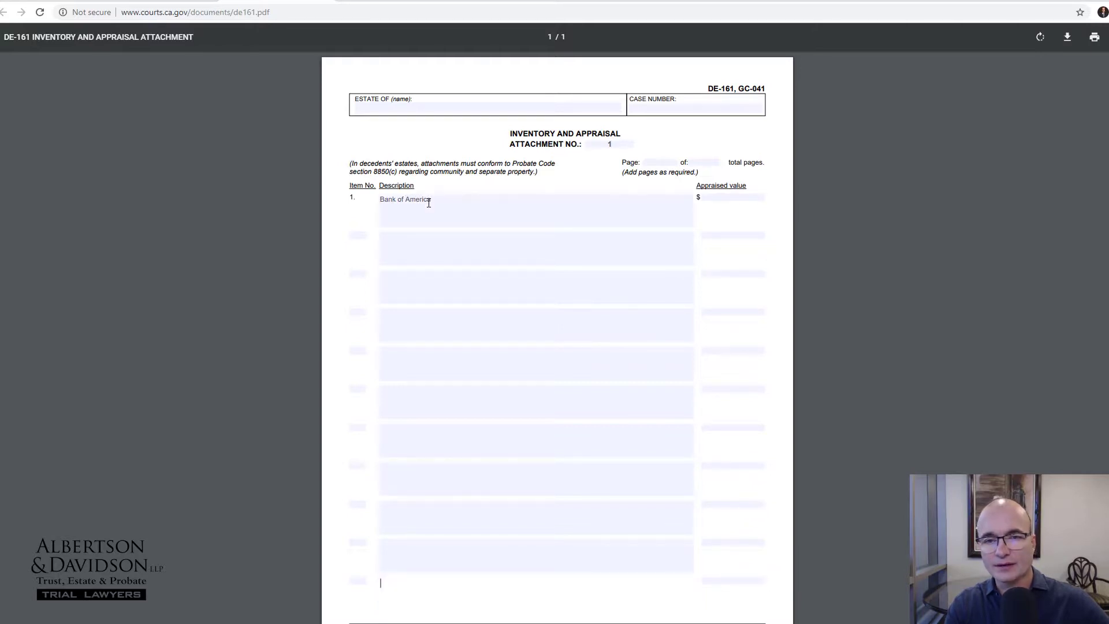
{"action": "left_click", "coordinate": [477, 218]}
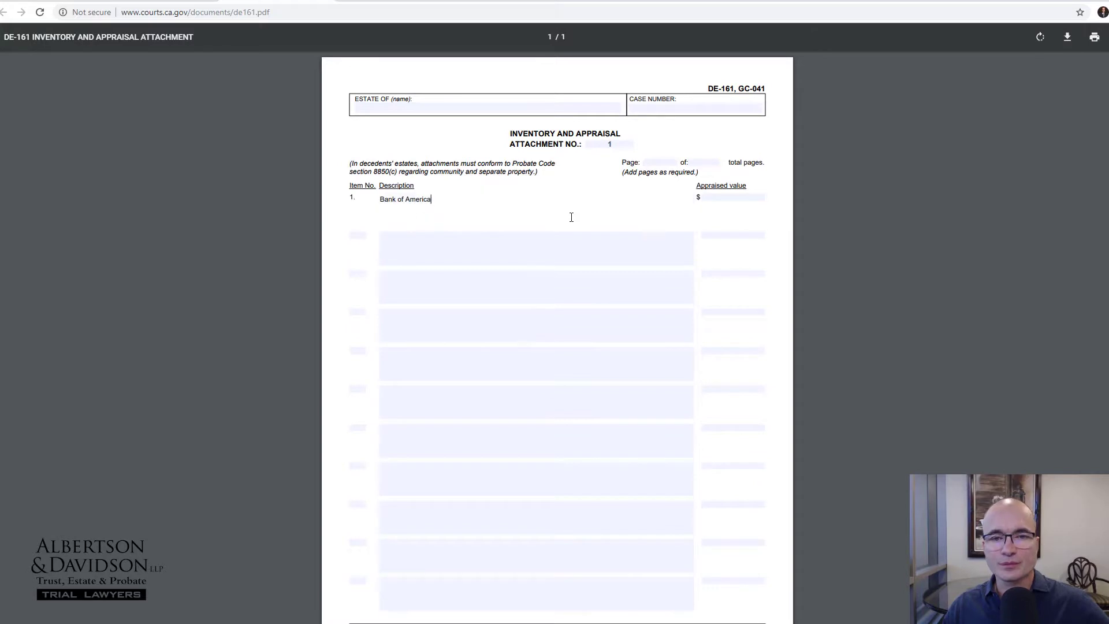
{"action": "left_click", "coordinate": [726, 198]}
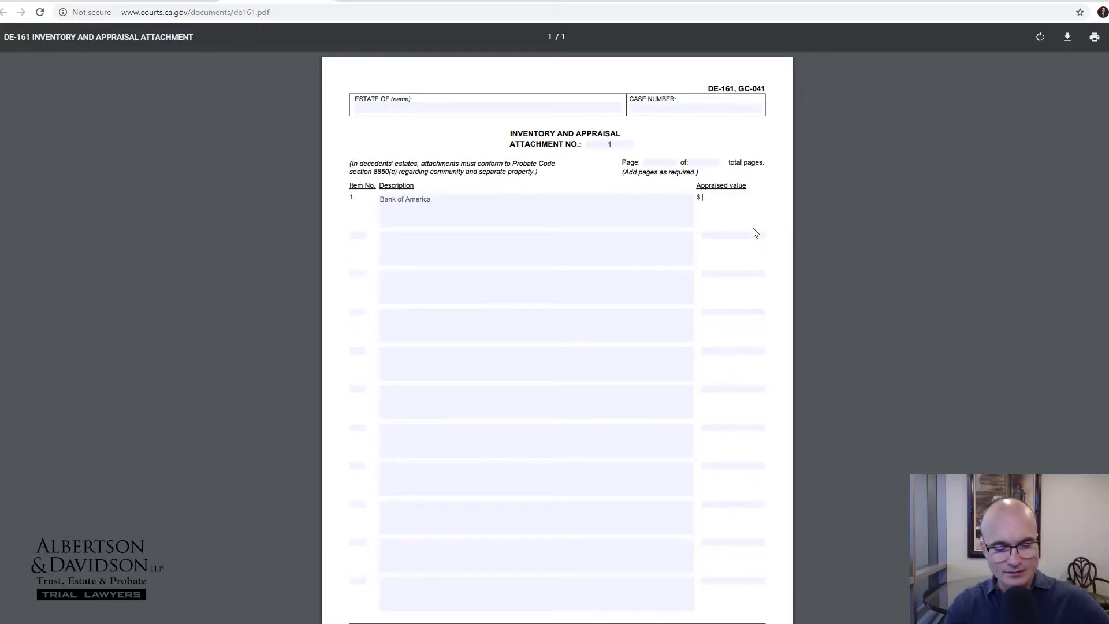
{"action": "type", "text": "5,000.00"}
Clear item 1's Bank of America description and its 5,000.00 appraised value.
{"action": "scroll", "coordinate": [750, 230], "scroll_direction": "down", "scroll_amount": 1}
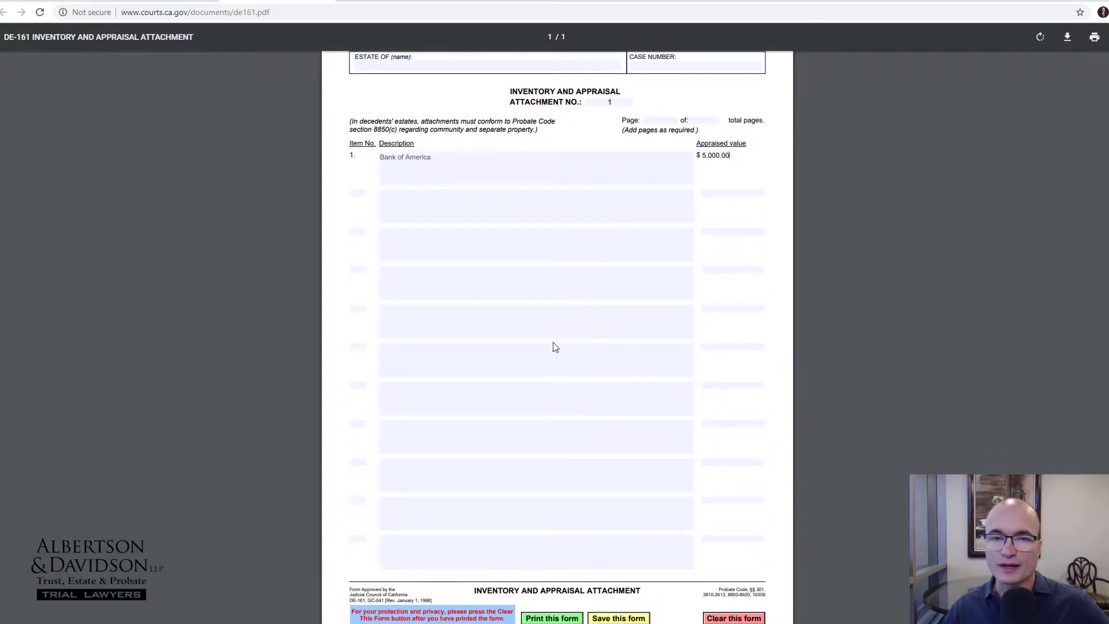
{"action": "scroll", "coordinate": [552, 346], "scroll_direction": "up", "scroll_amount": 1}
{"action": "left_click", "coordinate": [451, 204]}
{"action": "triple_click", "coordinate": [408, 202]}
{"action": "key", "text": "BackSpace"}
{"action": "left_click", "coordinate": [735, 196]}
{"action": "key", "text": "BackSpace"}
{"action": "key", "text": "BackSpace"}
{"action": "key", "text": "BackSpace"}
{"action": "key", "text": "BackSpace"}
{"action": "key", "text": "BackSpace"}
{"action": "key", "text": "BackSpace"}
{"action": "key", "text": "BackSpace"}
{"action": "key", "text": "BackSpace"}
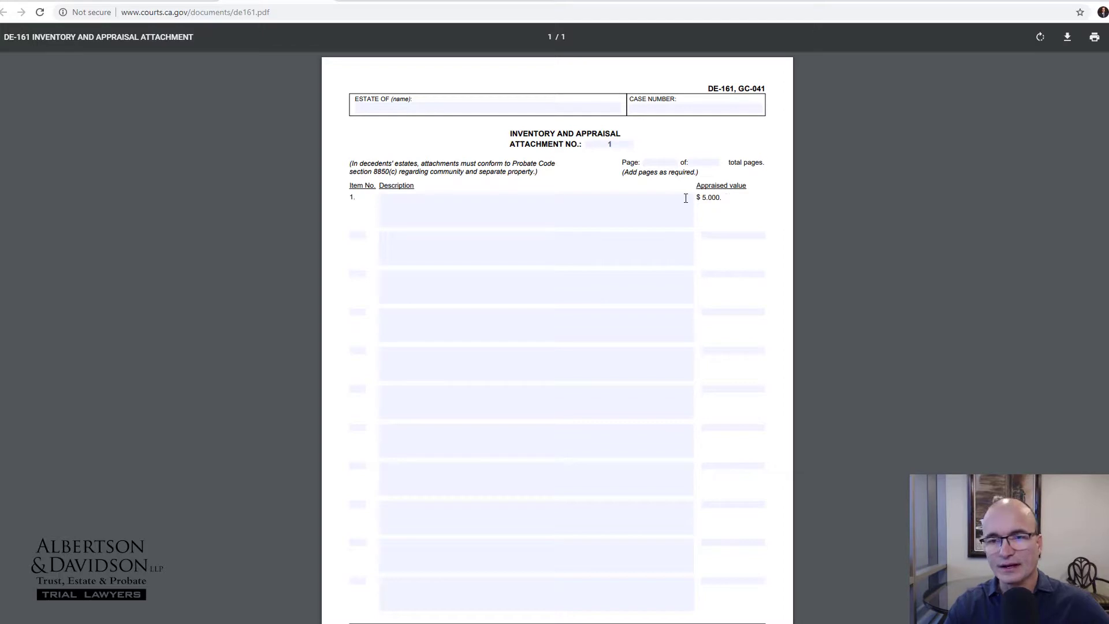
Change the Attachment No. field from 1 to 2.
{"action": "left_click", "coordinate": [617, 146]}
{"action": "key", "text": "BackSpace"}
{"action": "type", "text": "2"}
{"action": "left_click", "coordinate": [404, 201]}
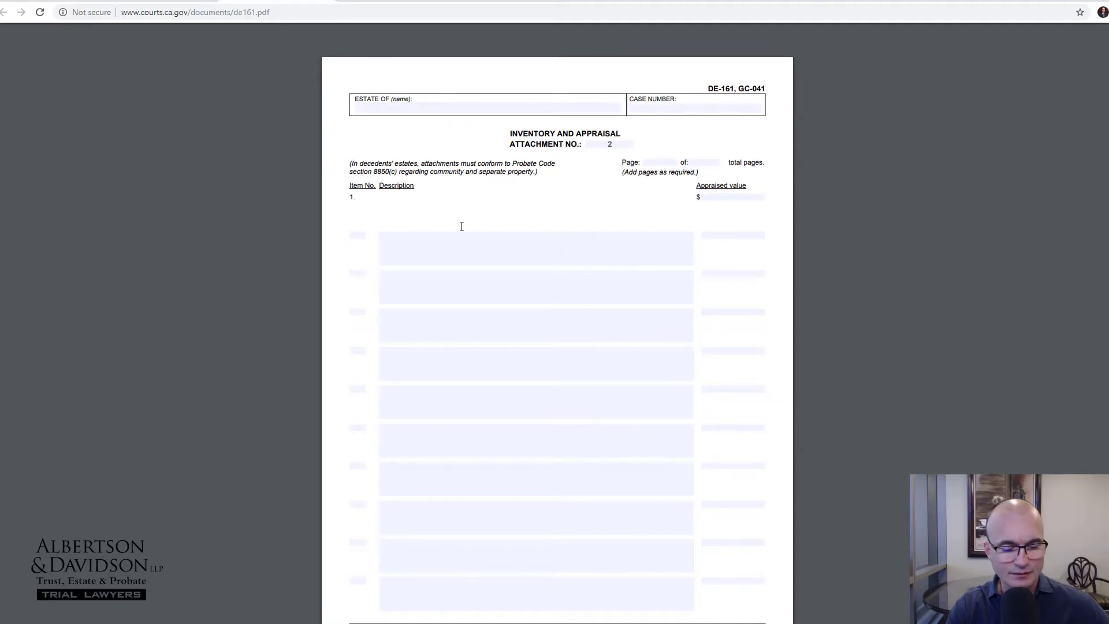
{"action": "type", "text": "2175 Salk Avenue, Carlosbad, CA"}
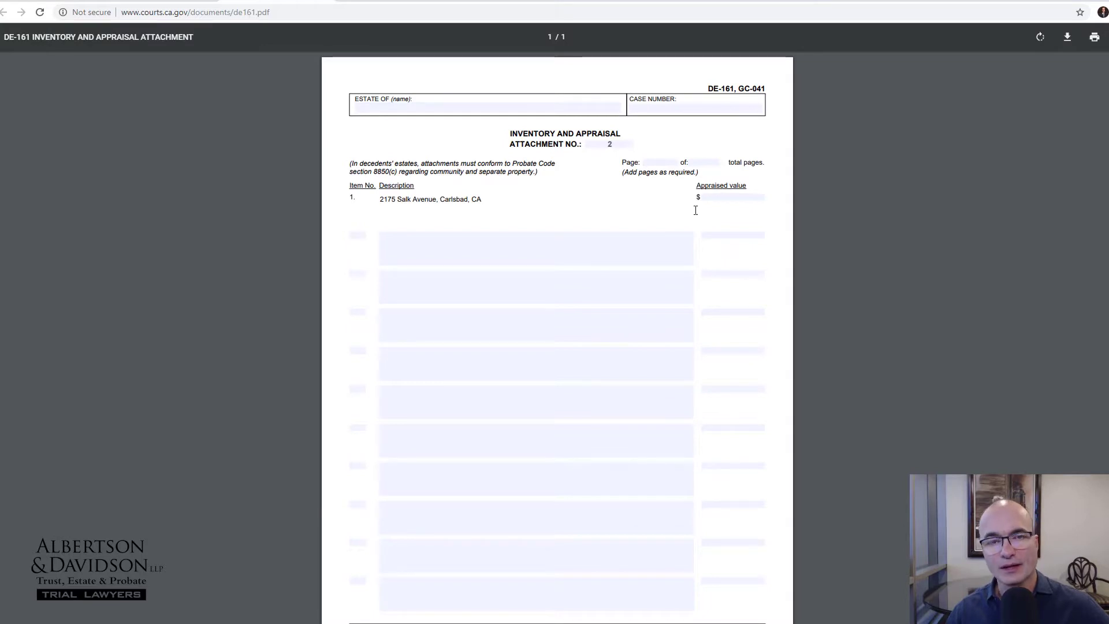
Add item 2. with the description 100 Shares of Apple Stock.
{"action": "left_click", "coordinate": [397, 242]}
{"action": "left_click", "coordinate": [361, 235]}
{"action": "type", "text": "2."}
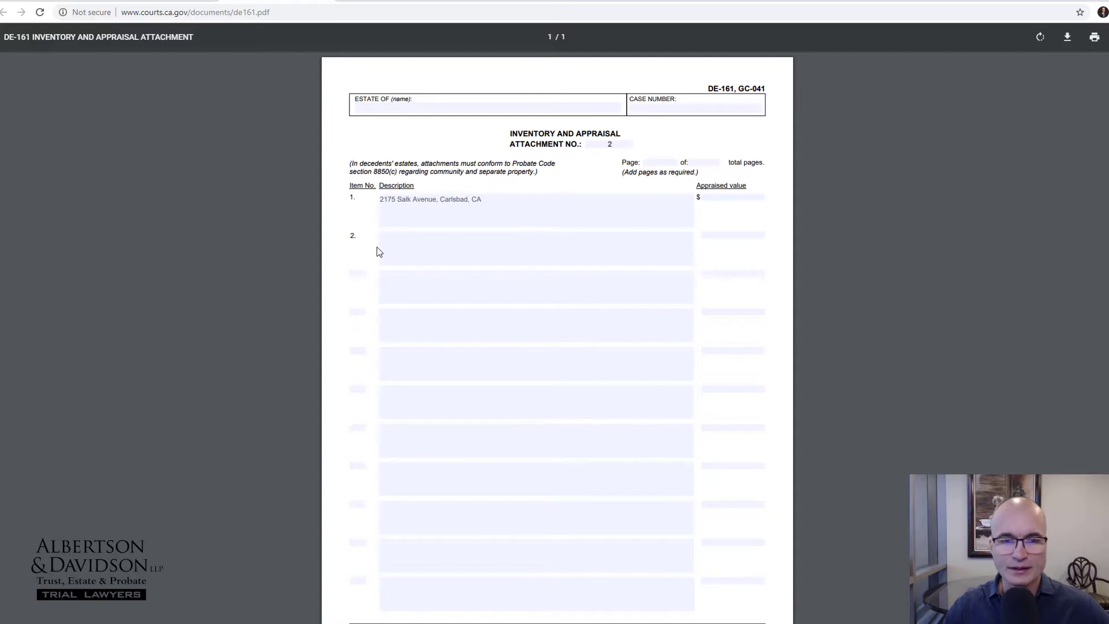
{"action": "left_click", "coordinate": [409, 244]}
{"action": "type", "text": "100 Share"}
{"action": "type", "text": "s of App"}
{"action": "type", "text": "lie"}
{"action": "key", "text": "BackSpace"}
{"action": "key", "text": "BackSpace"}
{"action": "type", "text": "e Stock"}
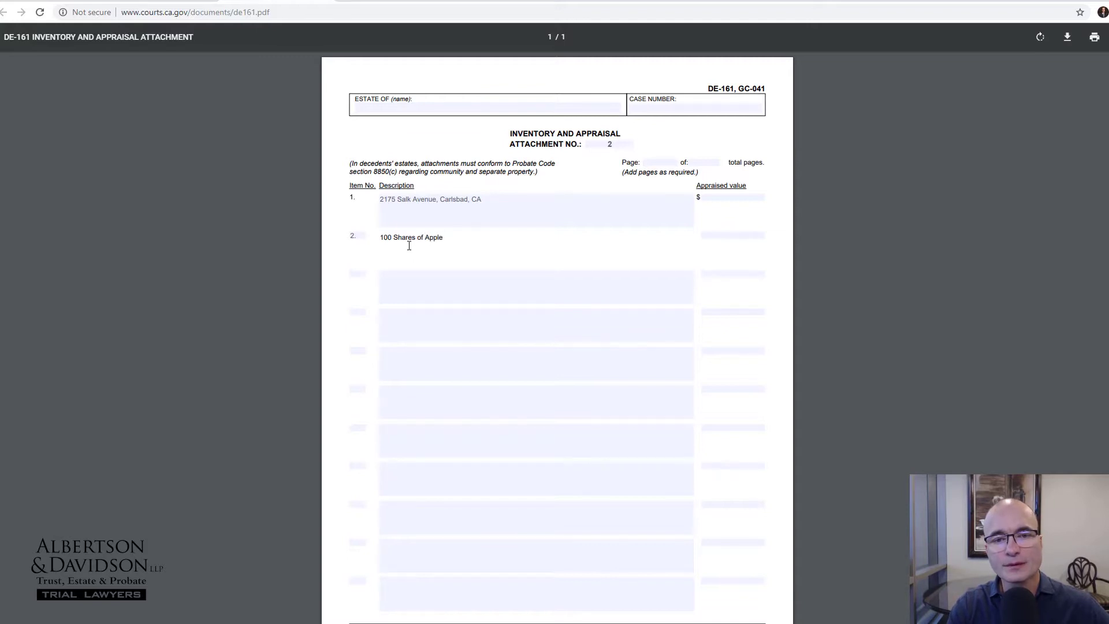
{"action": "left_click", "coordinate": [527, 278]}
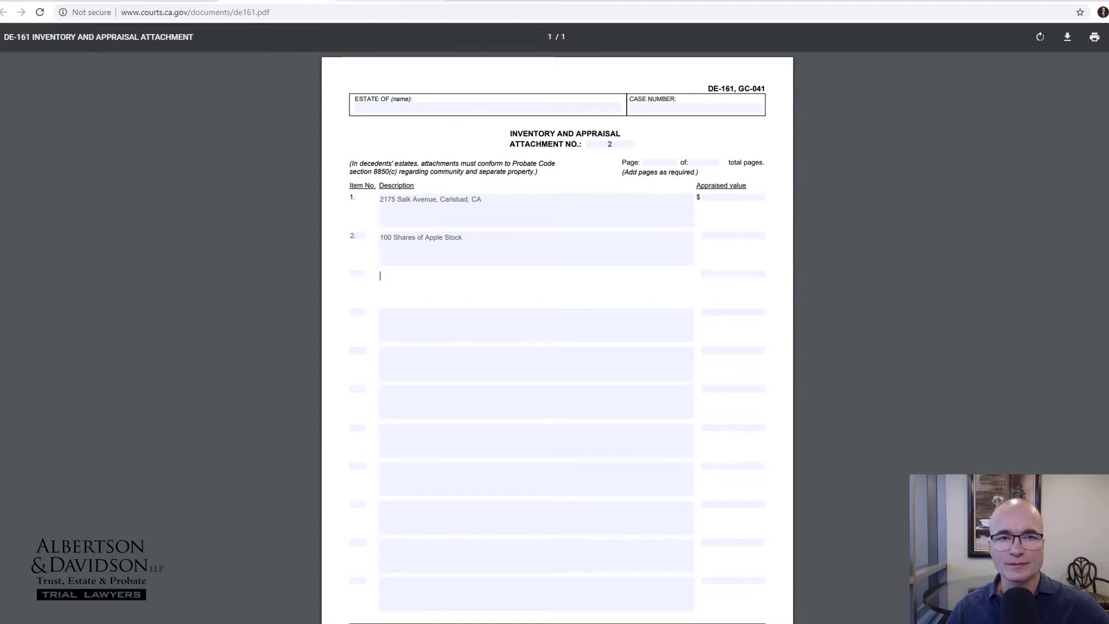
Return to the de160.pdf form and scroll to page 2's Declaration of Probate Referee.
{"action": "left_click", "coordinate": [404, 0]}
{"action": "scroll", "coordinate": [601, 381], "scroll_direction": "down", "scroll_amount": 9}
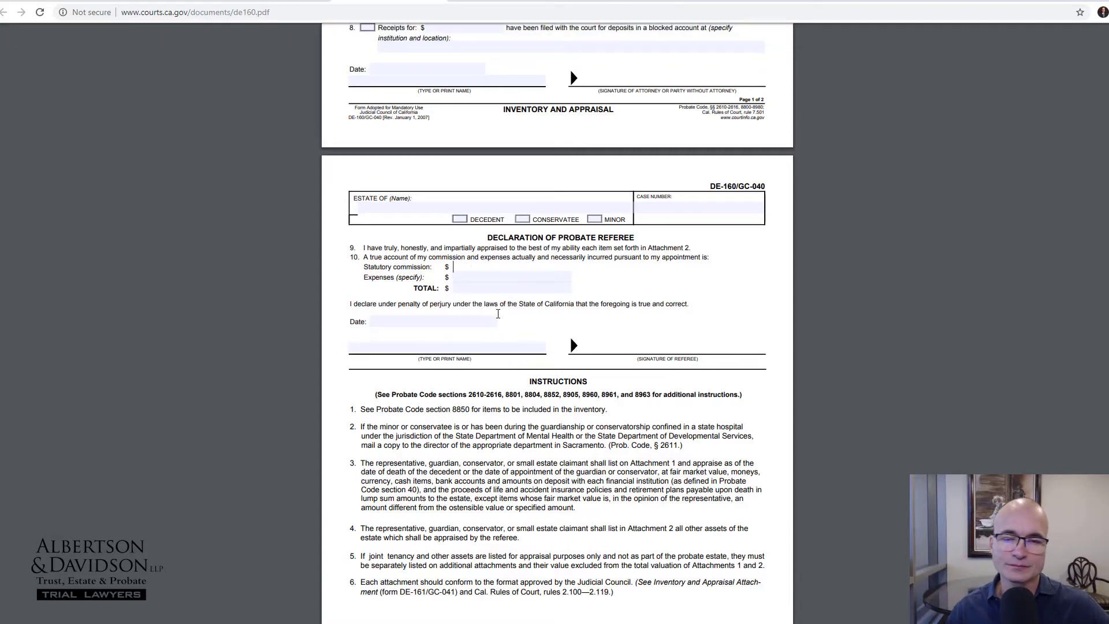
{"action": "scroll", "coordinate": [498, 314], "scroll_direction": "up", "scroll_amount": 7}
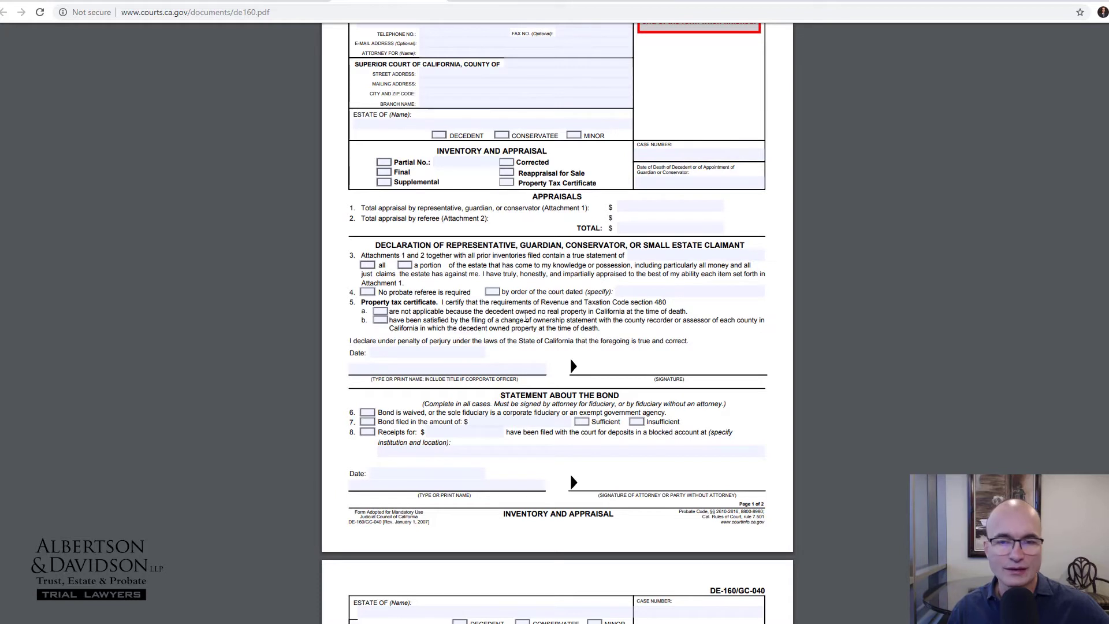
{"action": "scroll", "coordinate": [525, 319], "scroll_direction": "down", "scroll_amount": 7}
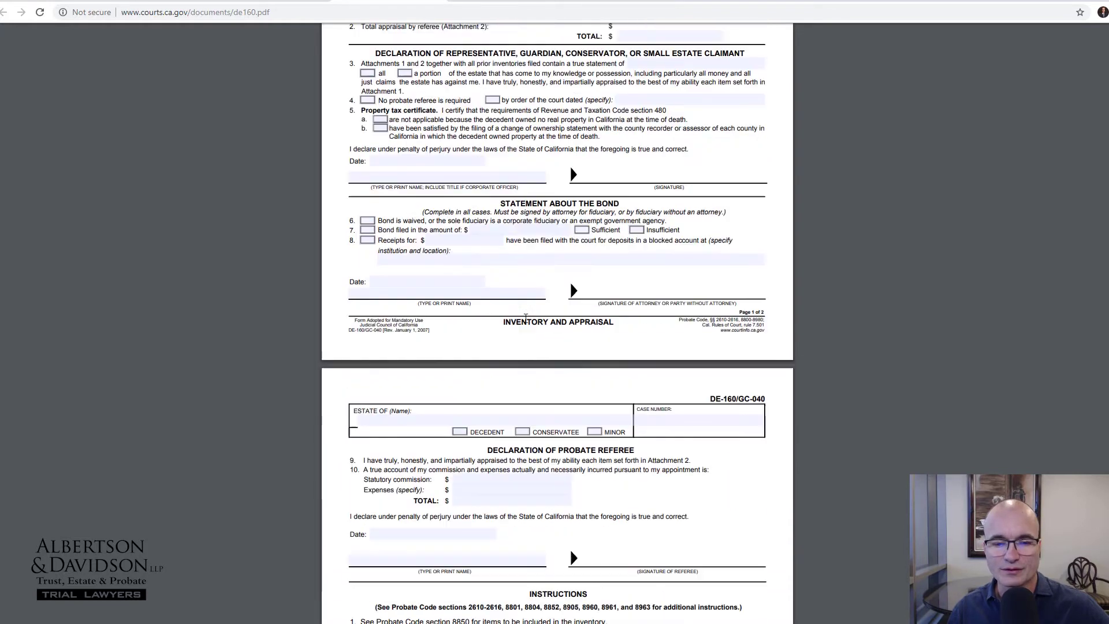
Visit the referee's statutory commission and expenses fields, then highlight page 1's INVENTORY AND APPRAISAL heading.
{"action": "left_click", "coordinate": [485, 266]}
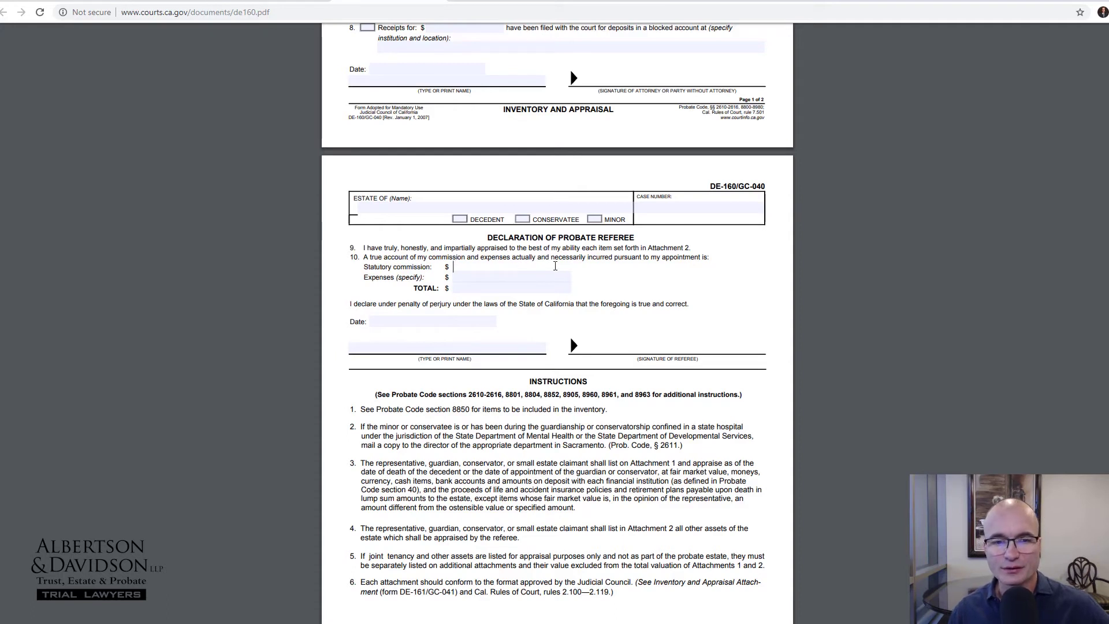
{"action": "left_click", "coordinate": [487, 277]}
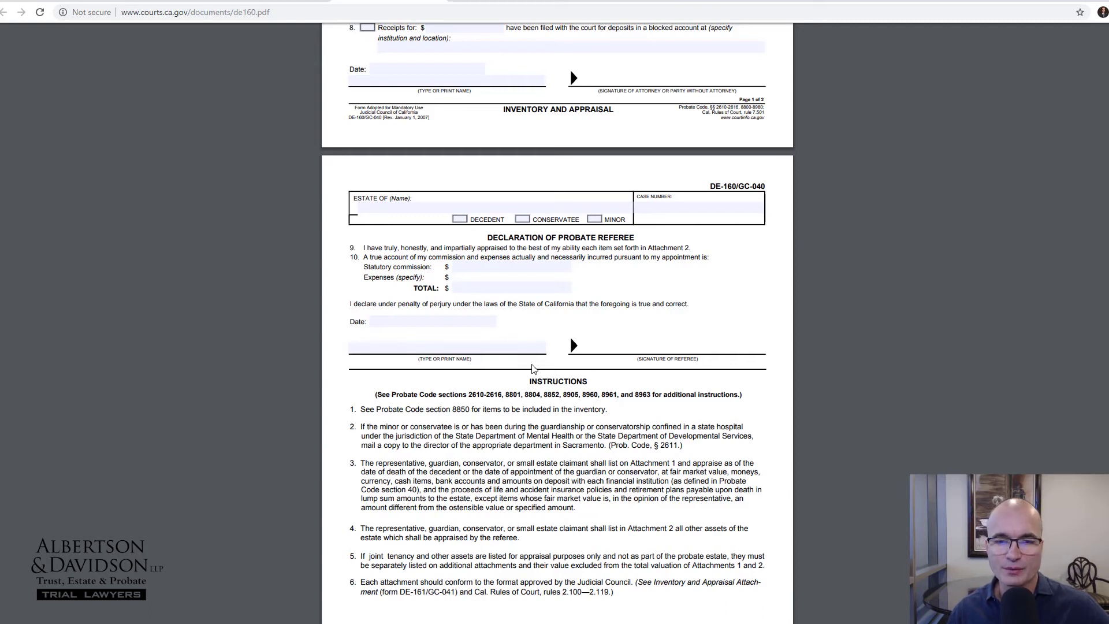
{"action": "scroll", "coordinate": [543, 375], "scroll_direction": "up", "scroll_amount": 9}
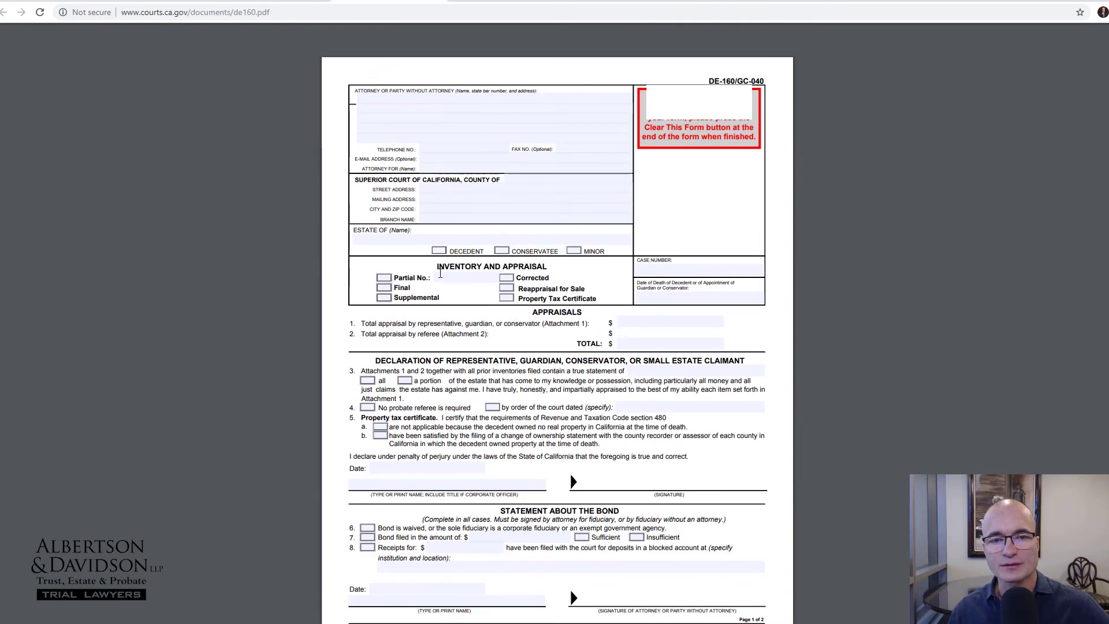
{"action": "left_click_drag", "start_coordinate": [437, 266], "coordinate": [548, 288]}
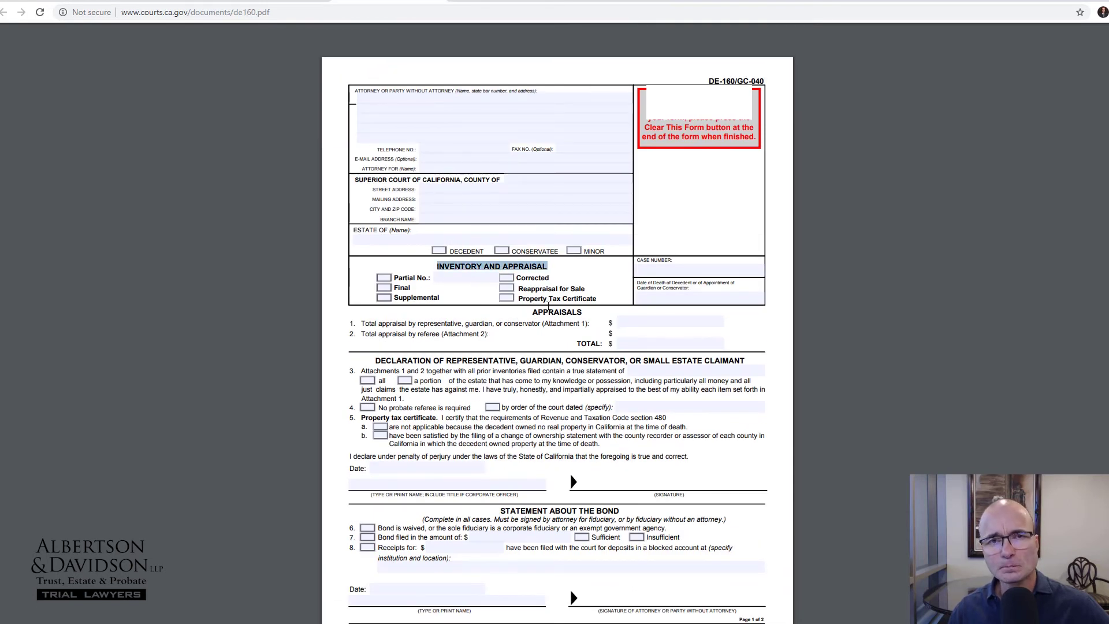